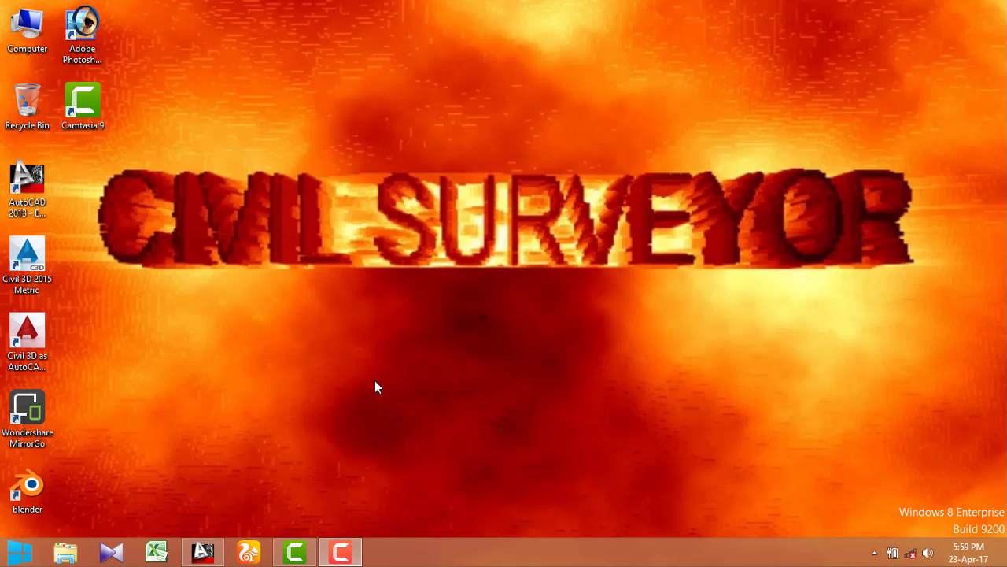
Step: Restore AutoCAD, turn on OSNAP, and set length units to Engineering with 0'-0.000" precision
{"action": "left_click", "coordinate": [204, 553]}
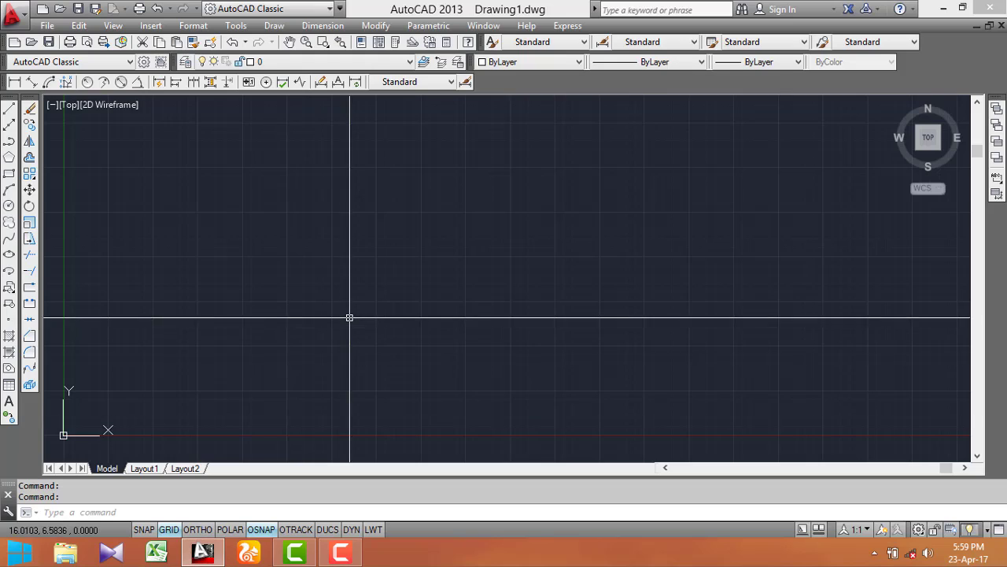
{"action": "left_click", "coordinate": [253, 529]}
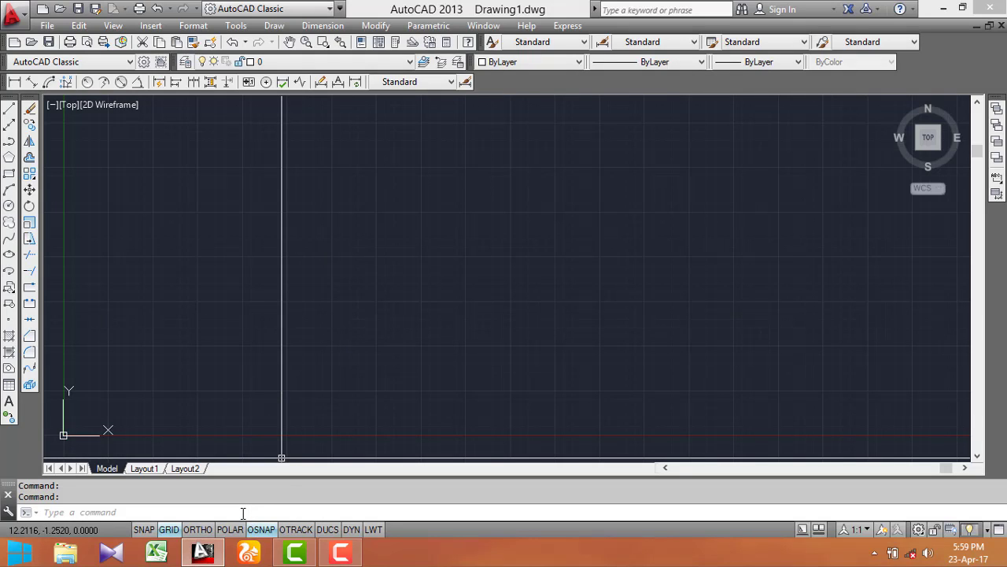
{"action": "type", "text": "UN"}
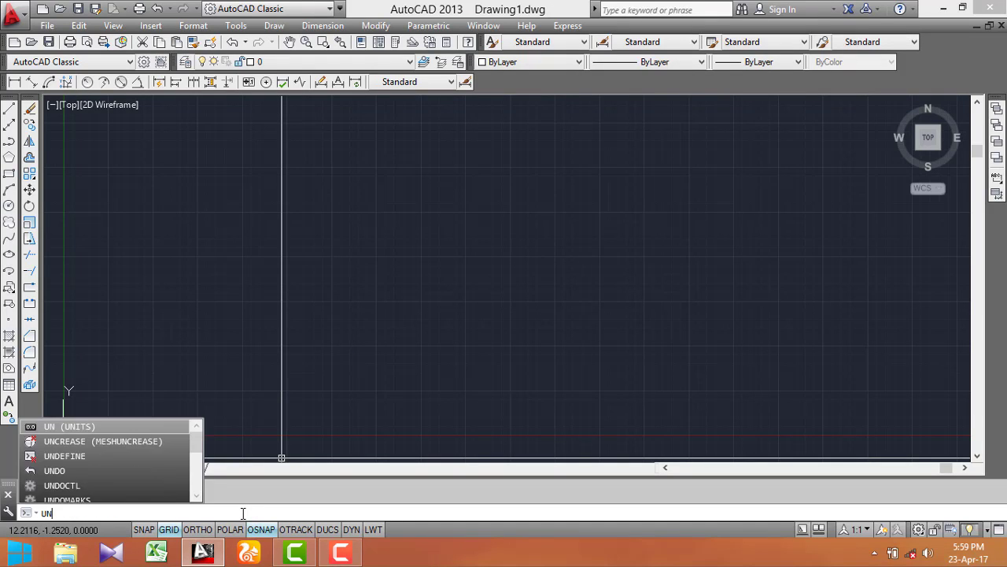
{"action": "key", "text": "Return"}
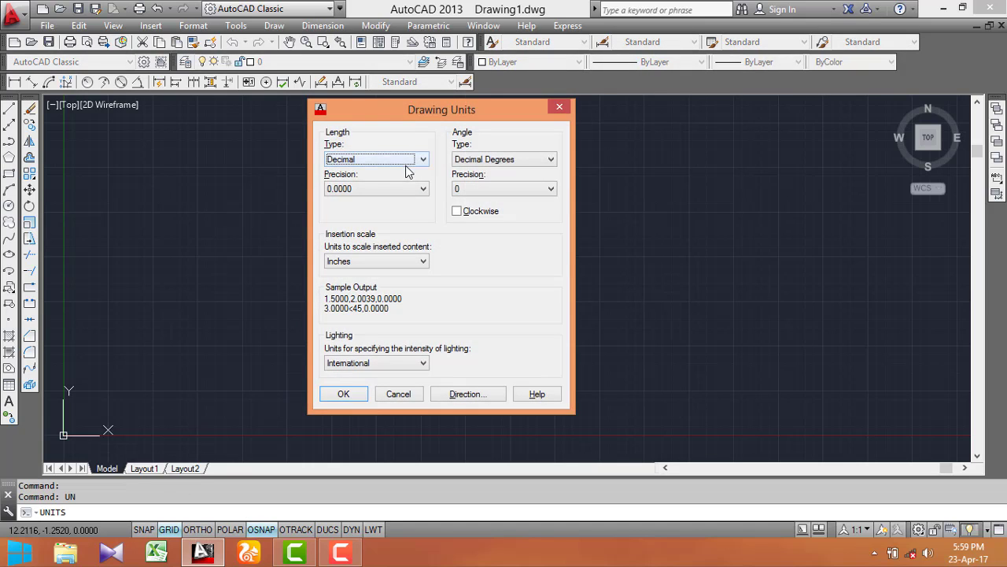
{"action": "left_click", "coordinate": [396, 161]}
{"action": "left_click", "coordinate": [376, 192]}
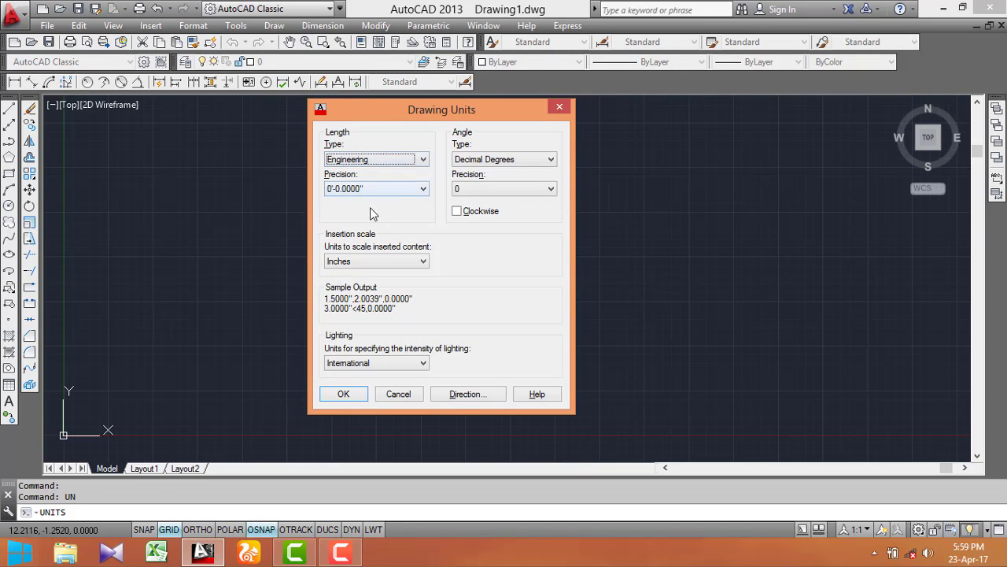
{"action": "left_click", "coordinate": [423, 192]}
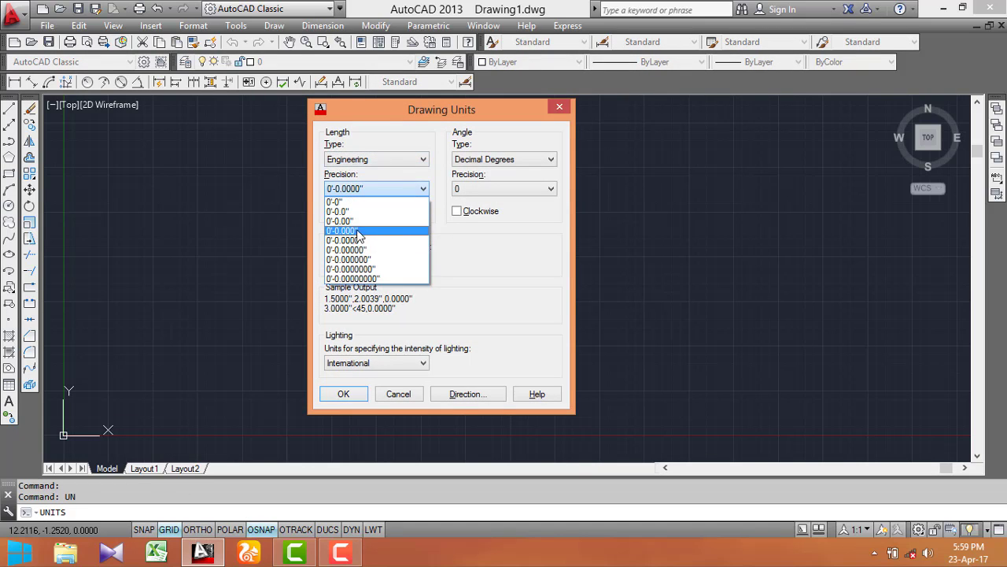
{"action": "left_click", "coordinate": [357, 231]}
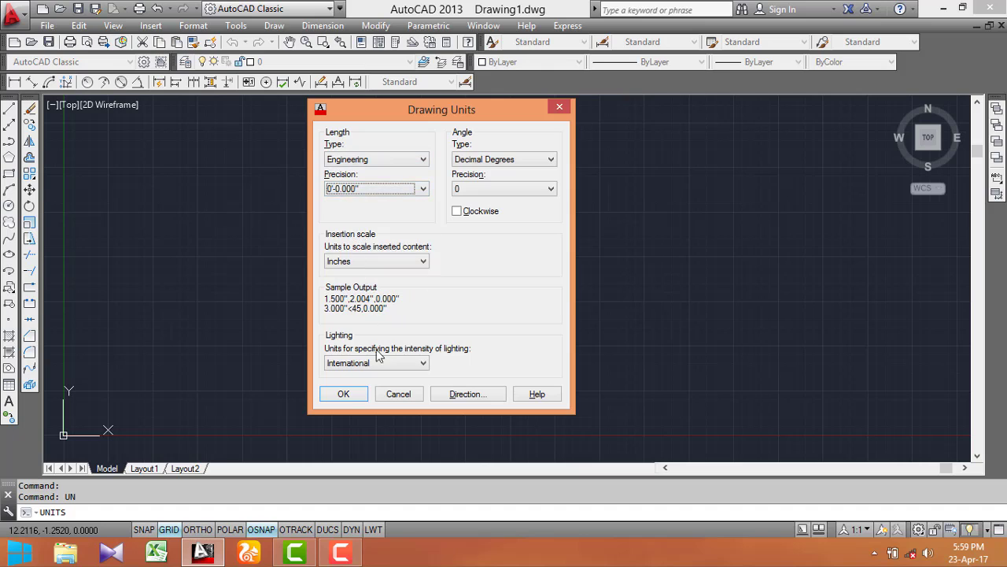
{"action": "left_click", "coordinate": [344, 395]}
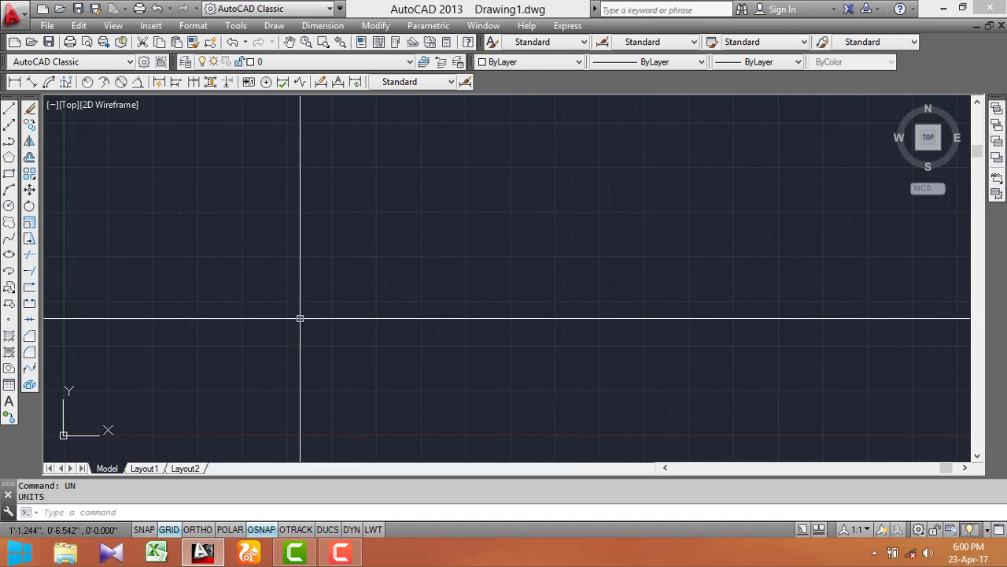
{"action": "type", "text": "l"}
{"action": "key", "text": "Return"}
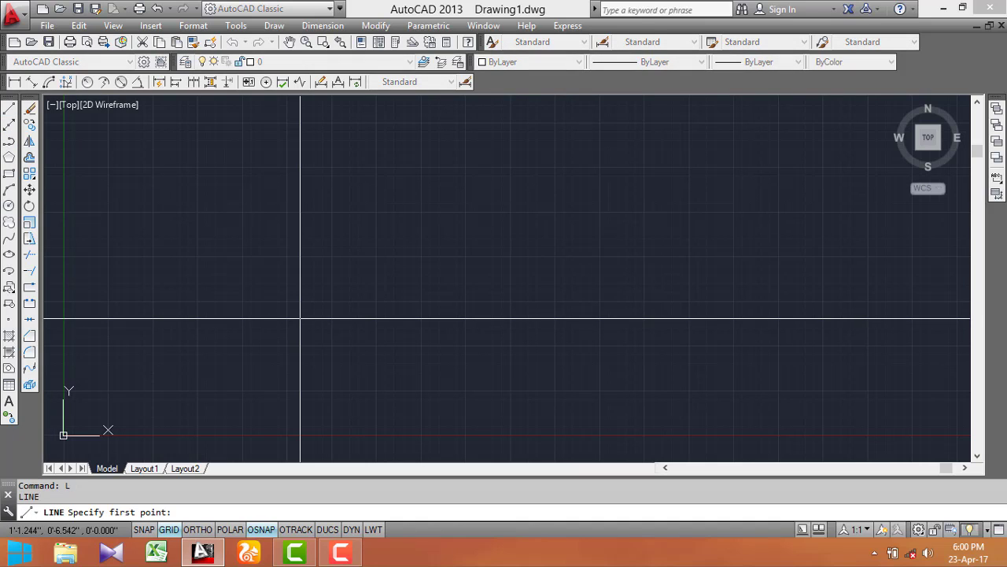
{"action": "left_click", "coordinate": [288, 237]}
{"action": "type", "text": "@14'<"}
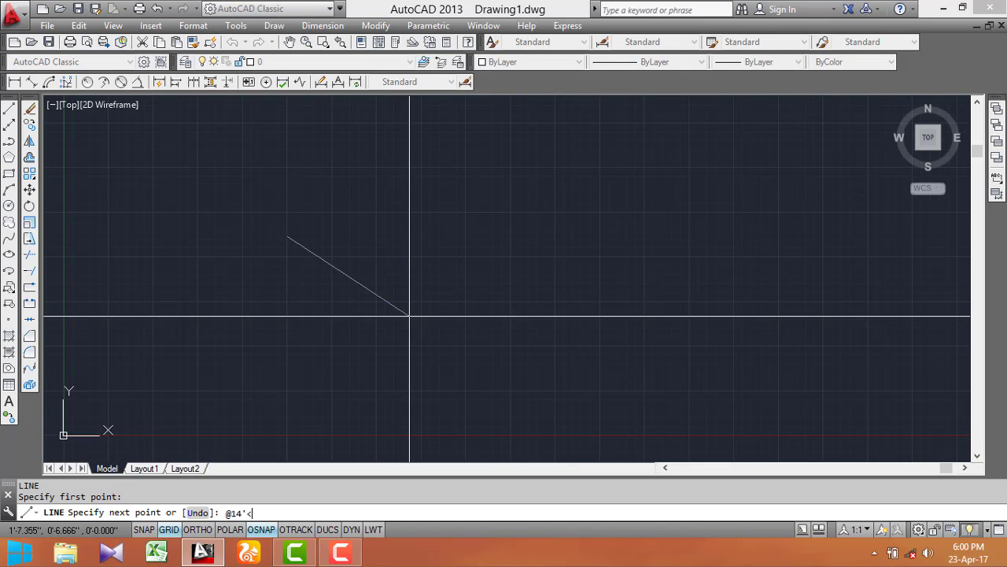
{"action": "type", "text": "0"}
{"action": "key", "text": "Return"}
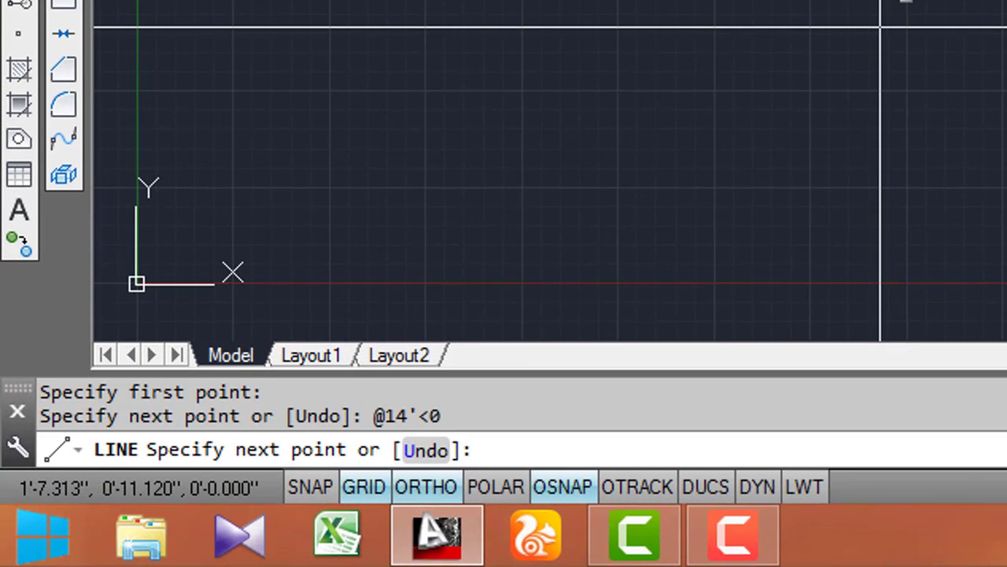
{"action": "type", "text": "@"}
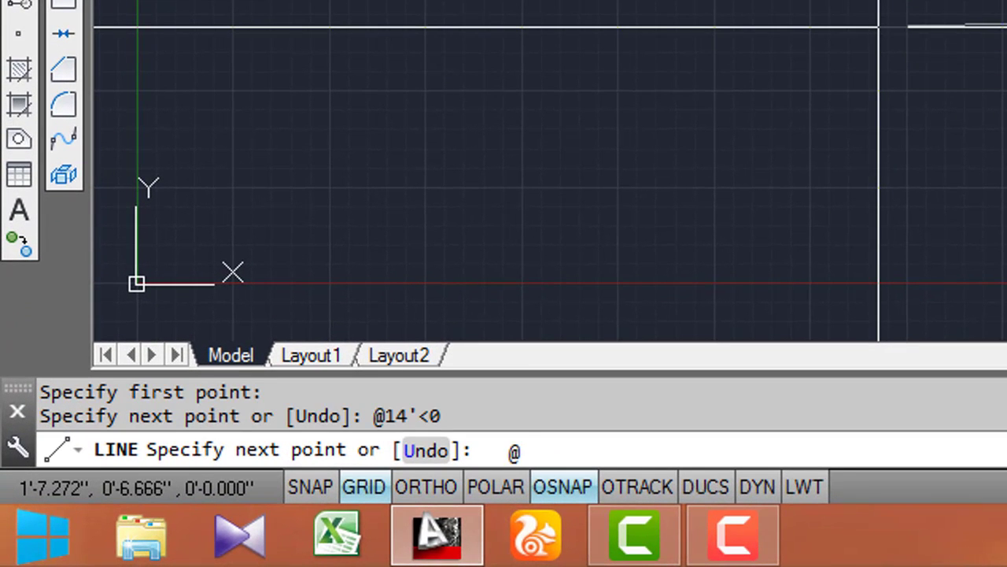
{"action": "type", "text": "14"}
{"action": "type", "text": "'<"}
{"action": "type", "text": "90"}
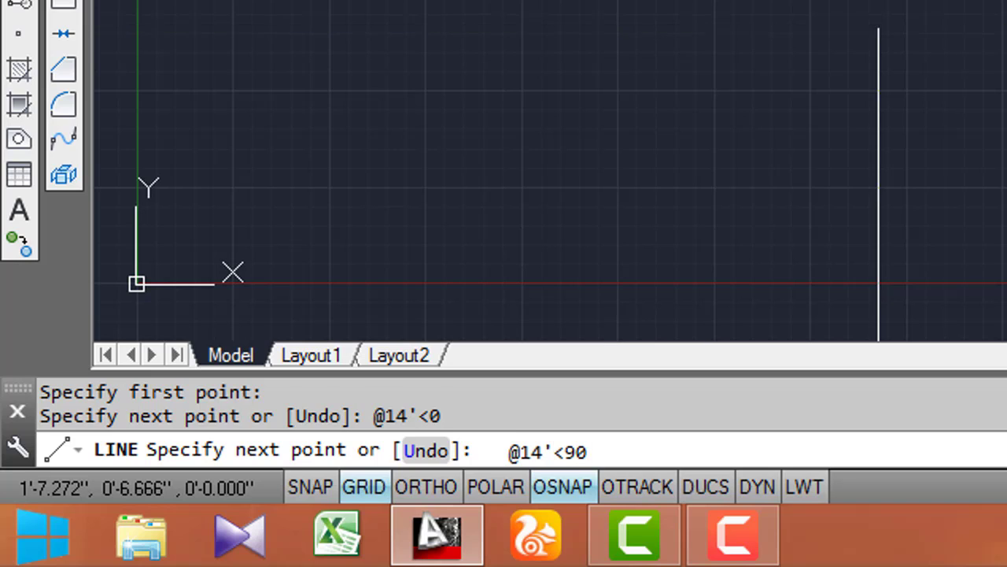
{"action": "key", "text": "Return"}
{"action": "type", "text": "@"}
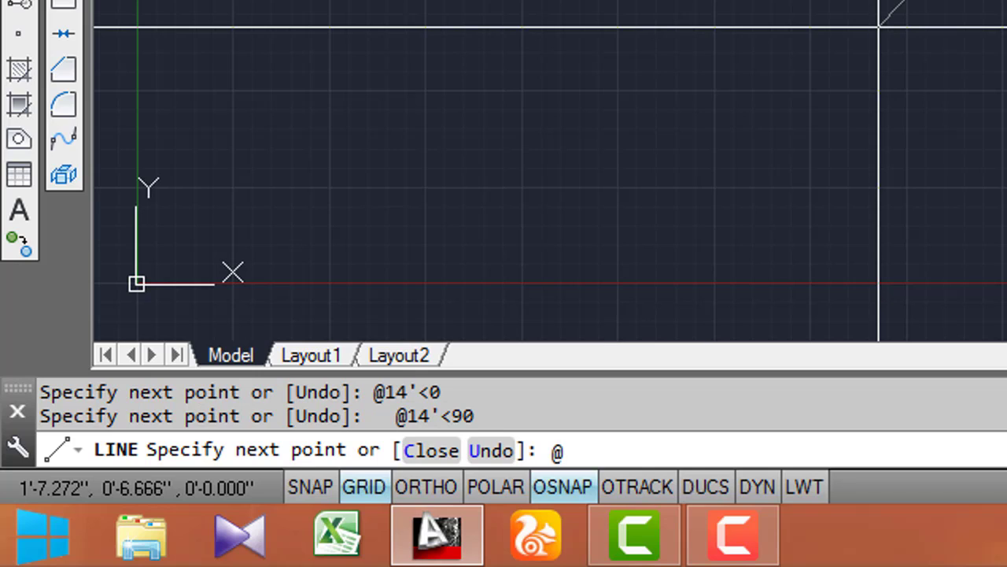
{"action": "type", "text": "14'"}
{"action": "type", "text": "<1"}
{"action": "type", "text": "80"}
{"action": "key", "text": "Return"}
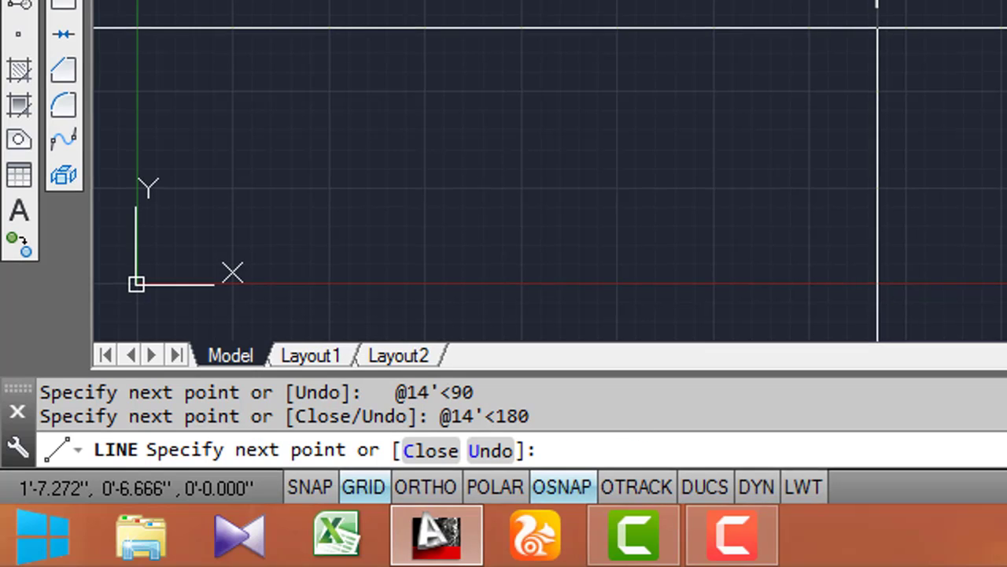
{"action": "type", "text": "c"}
{"action": "key", "text": "Return"}
{"action": "type", "text": "z"}
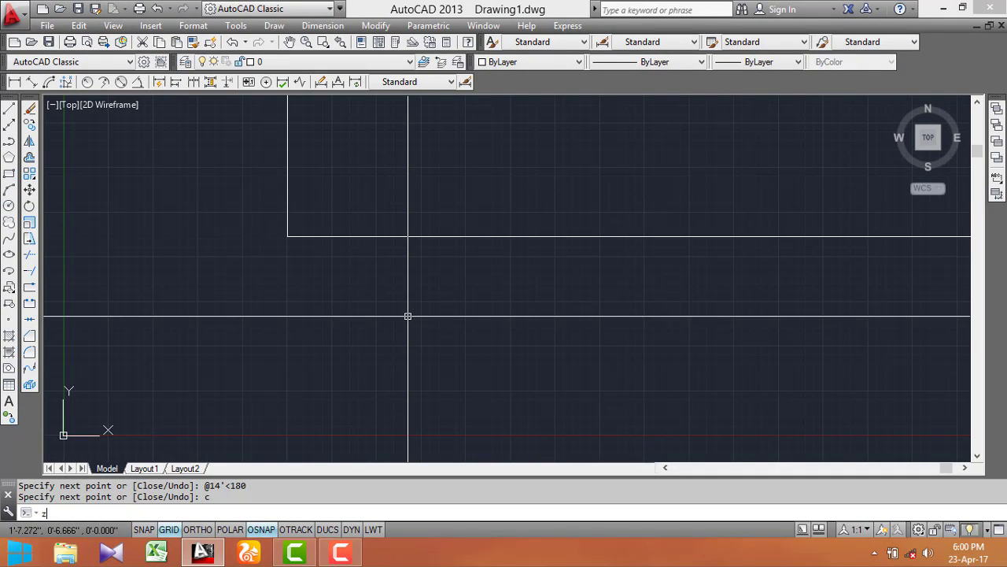
{"action": "key", "text": "Return"}
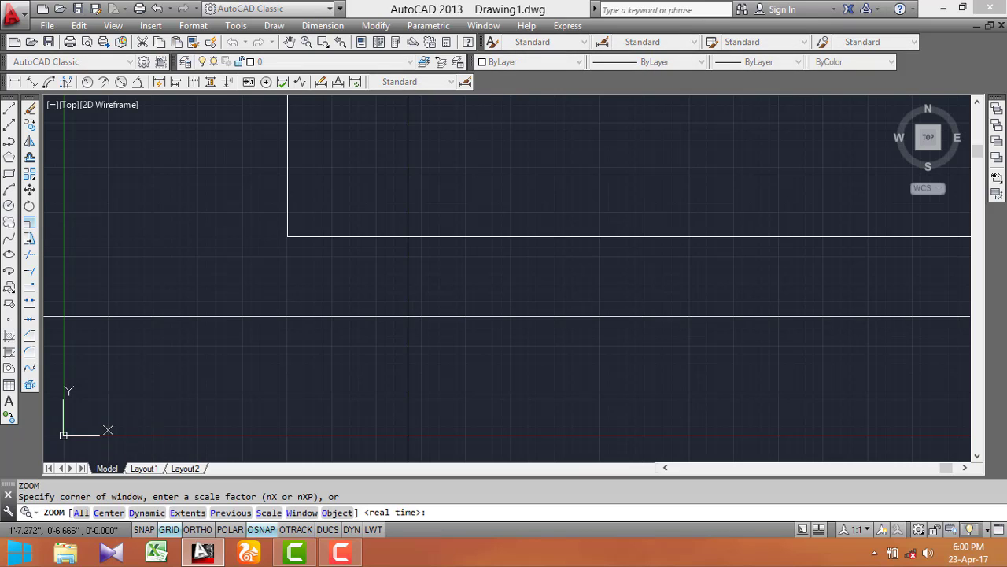
{"action": "type", "text": "e"}
Step: Zoom to the square and offset its right and top sides outward by 9
{"action": "key", "text": "Return"}
{"action": "scroll", "coordinate": [420, 285], "scroll_direction": "down", "scroll_amount": 4}
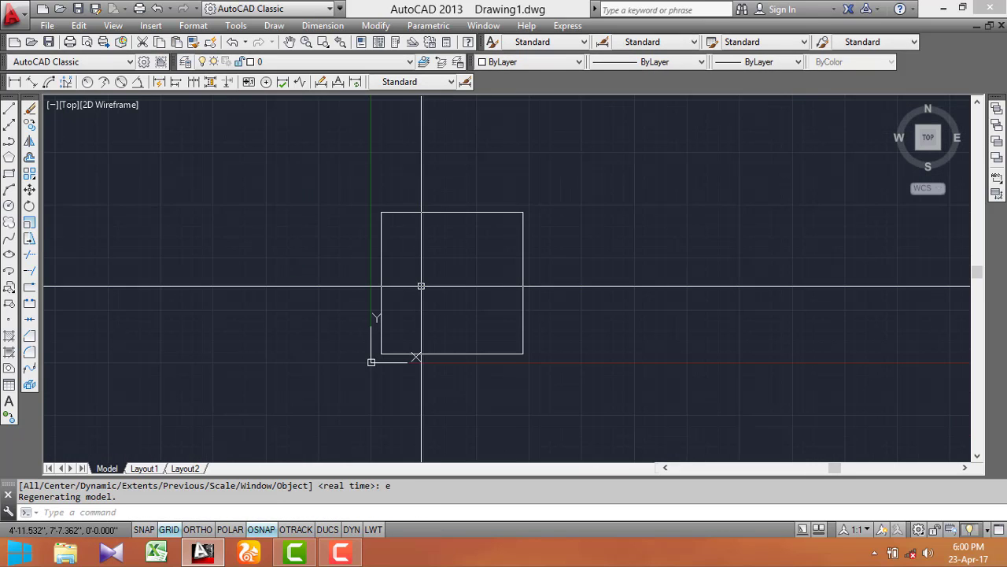
{"action": "scroll", "coordinate": [423, 283], "scroll_direction": "up", "scroll_amount": 2}
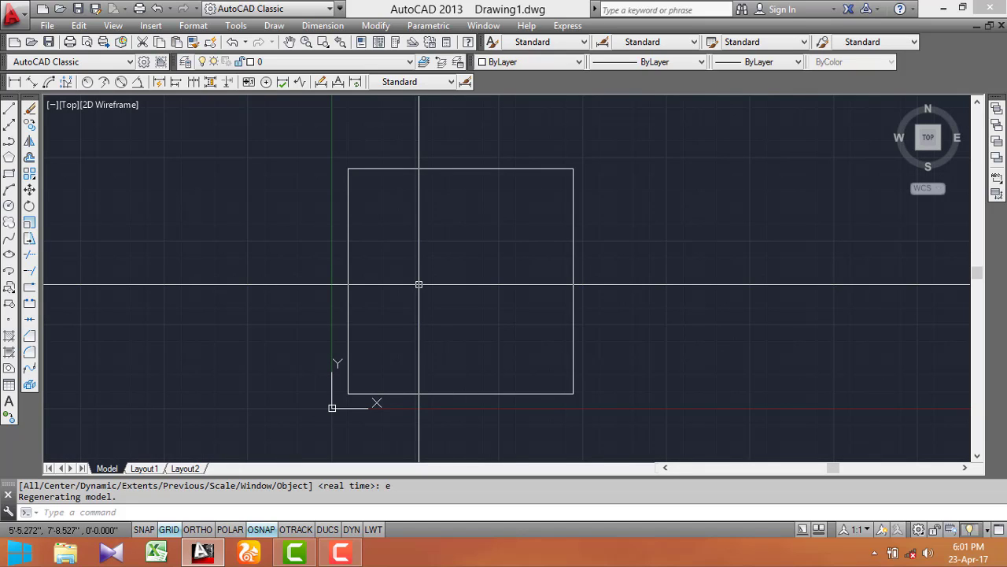
{"action": "type", "text": "offset"}
{"action": "key", "text": "Return"}
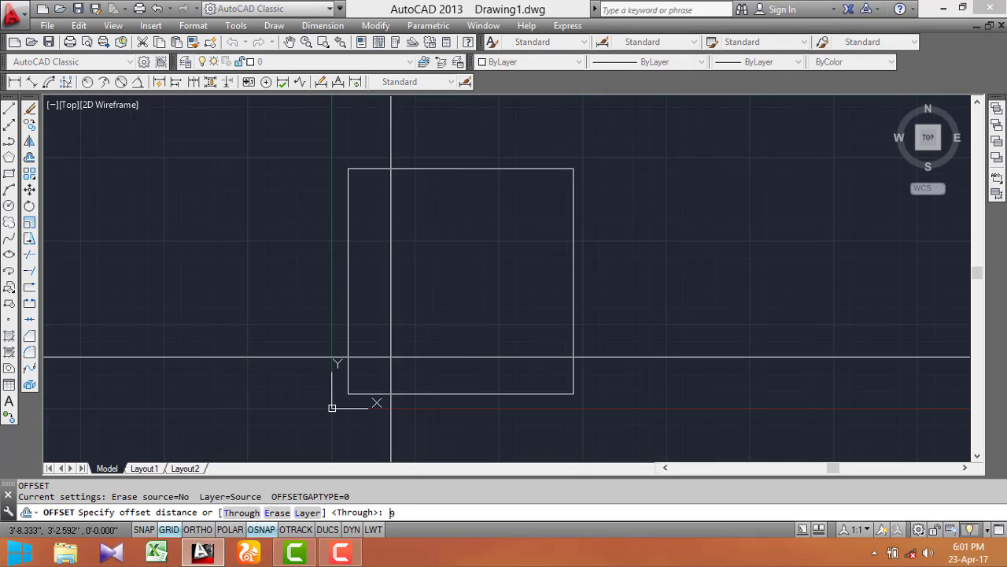
{"action": "key", "text": "Return"}
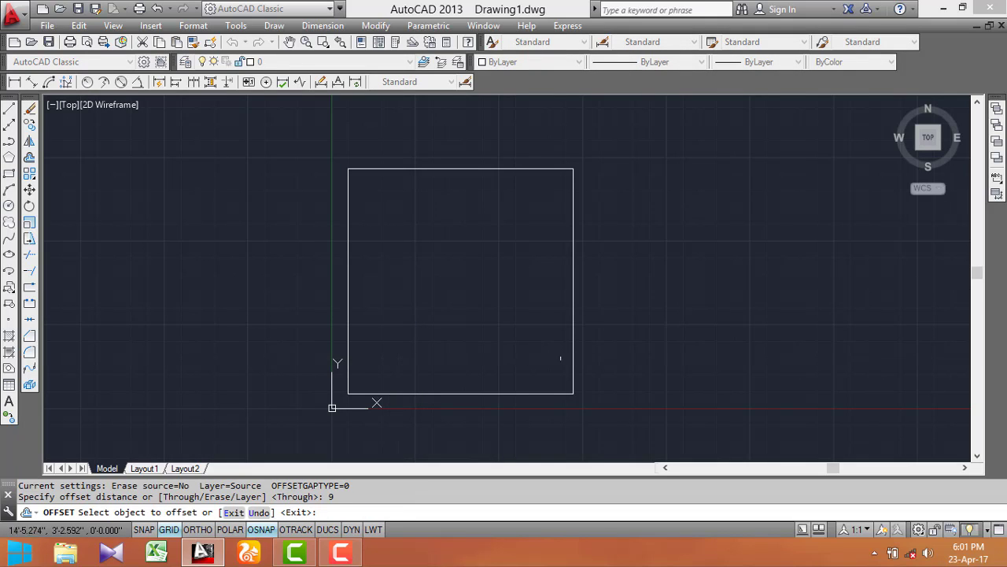
{"action": "left_click", "coordinate": [573, 340]}
{"action": "left_click", "coordinate": [586, 342]}
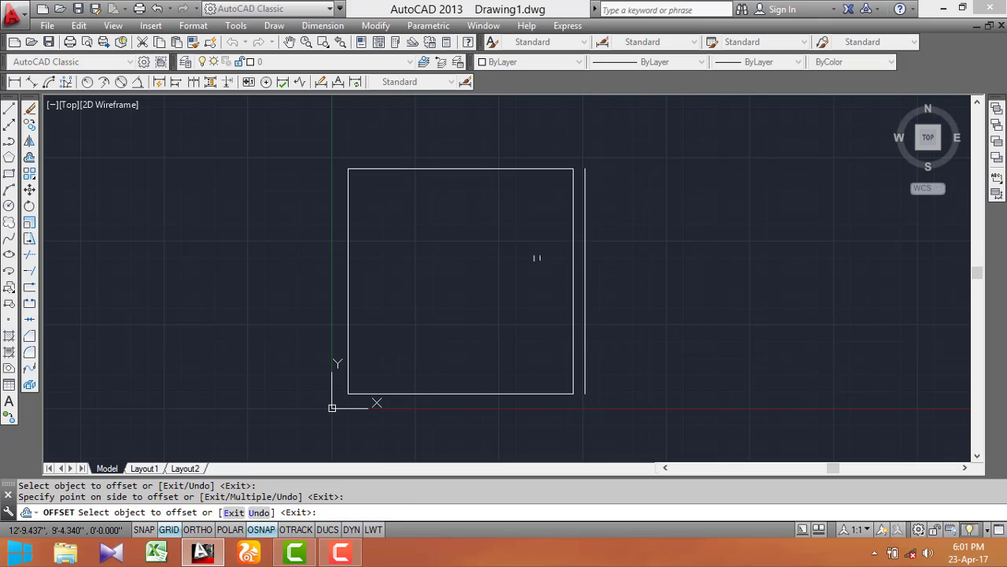
{"action": "left_click", "coordinate": [526, 168]}
{"action": "left_click", "coordinate": [521, 155]}
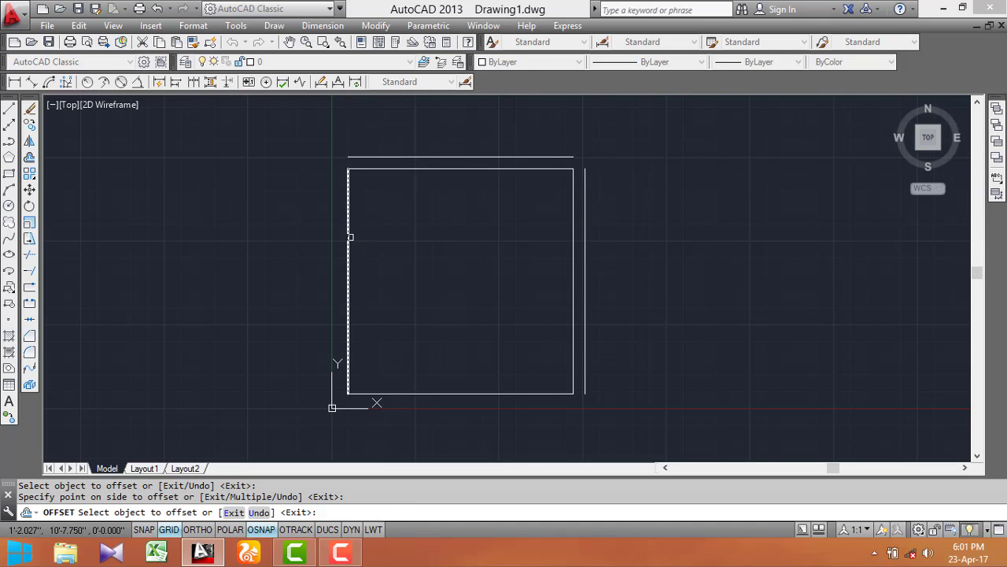
Step: Offset the left and bottom sides outward by 9 and end the offset
{"action": "left_click", "coordinate": [349, 236]}
{"action": "left_click", "coordinate": [317, 248]}
{"action": "left_click", "coordinate": [467, 392]}
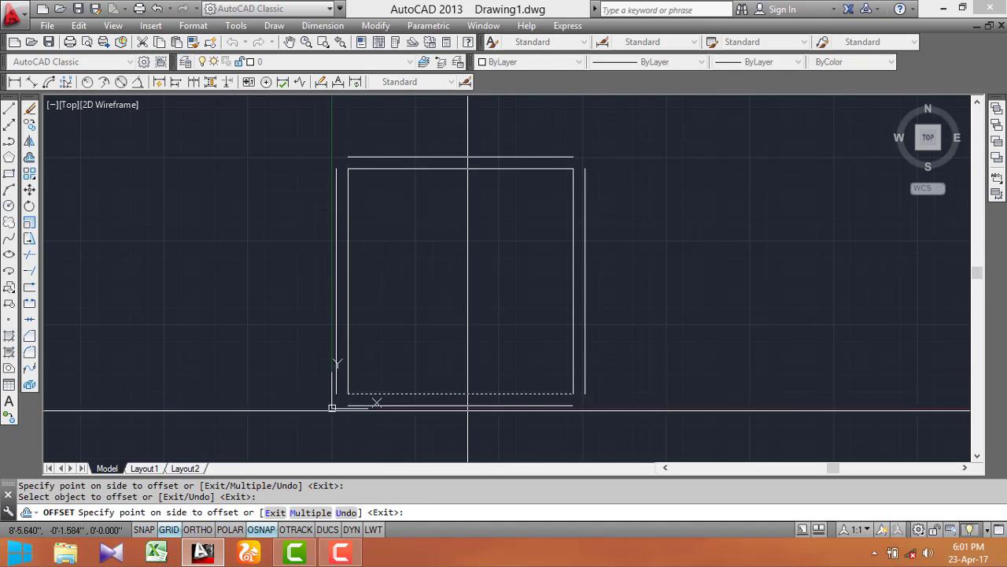
{"action": "left_click", "coordinate": [466, 411]}
{"action": "right_click", "coordinate": [450, 302]}
{"action": "left_click", "coordinate": [480, 308]}
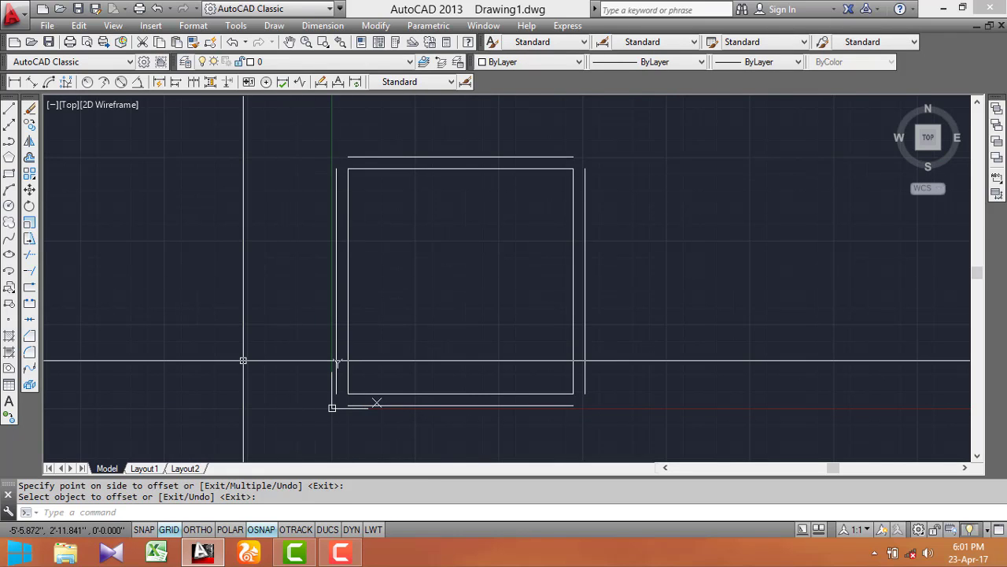
Step: Set the fillet radius to 0 and join the outer top and right lines
{"action": "type", "text": "f"}
{"action": "key", "text": "Return"}
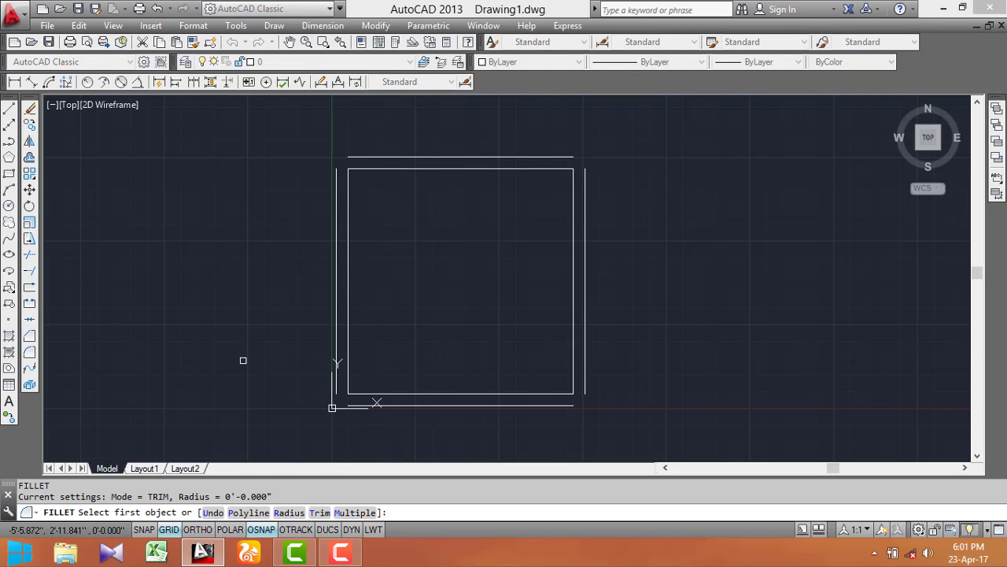
{"action": "key", "text": "Return"}
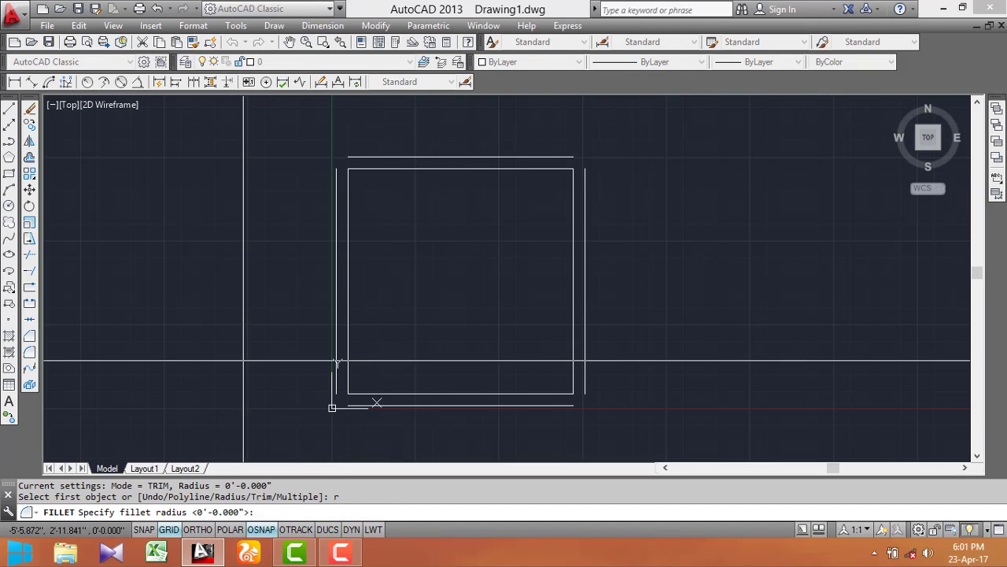
{"action": "type", "text": "0"}
{"action": "key", "text": "Return"}
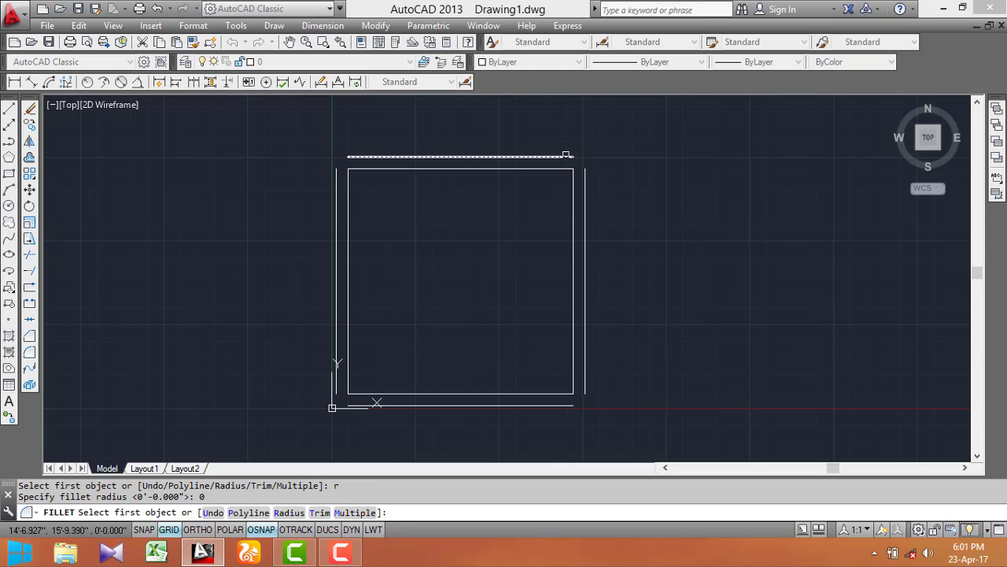
{"action": "left_click", "coordinate": [569, 156]}
{"action": "left_click", "coordinate": [585, 236]}
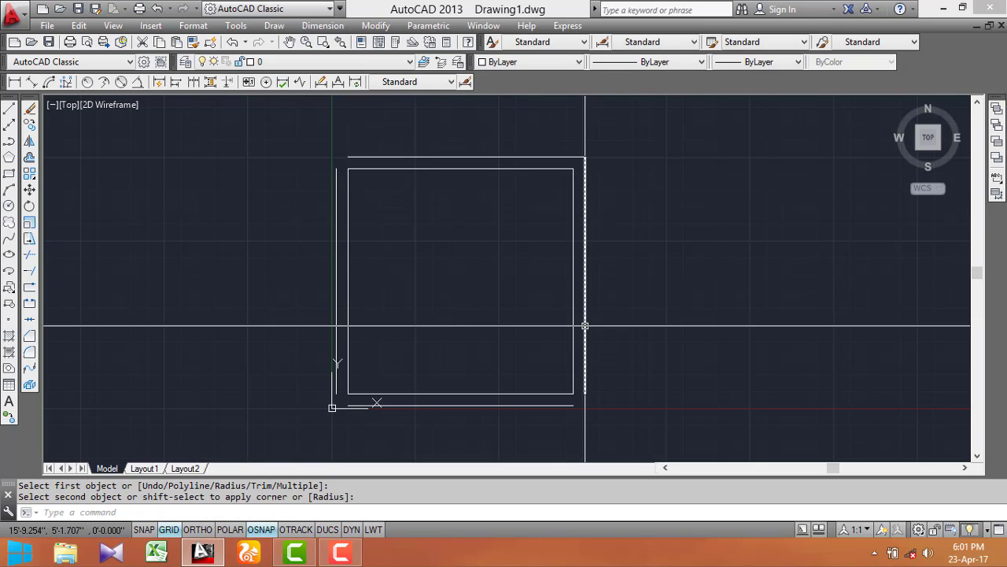
Step: Close the bottom-right and bottom-left outer corners with zero-radius fillets
{"action": "right_click", "coordinate": [580, 402]}
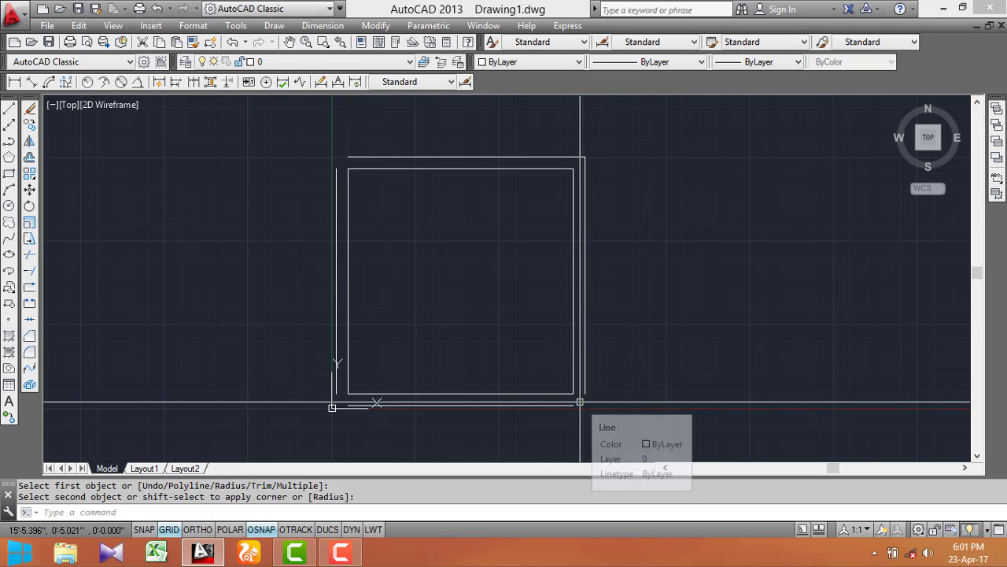
{"action": "left_click", "coordinate": [622, 421]}
{"action": "left_click", "coordinate": [585, 385]}
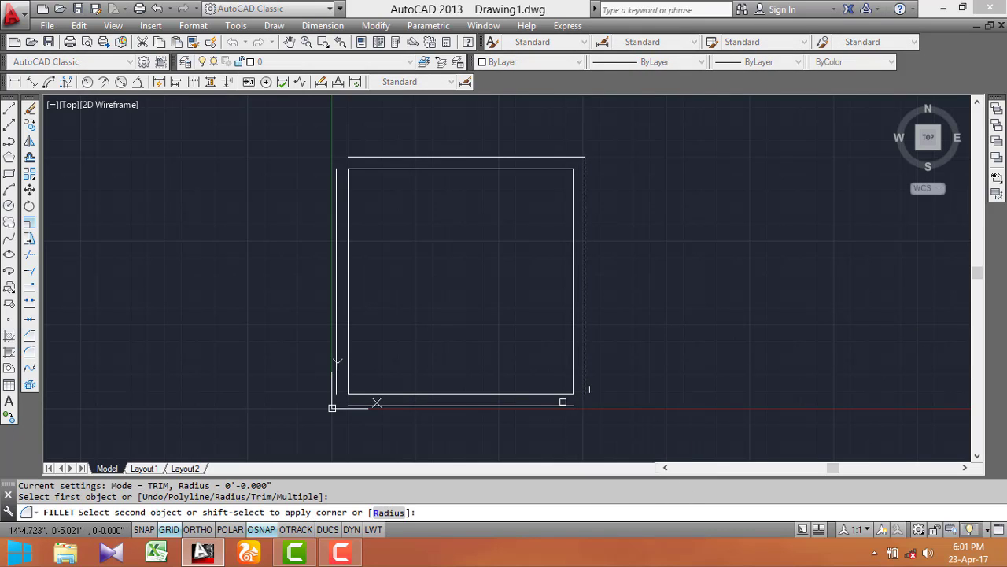
{"action": "left_click", "coordinate": [564, 404]}
{"action": "key", "text": "Return"}
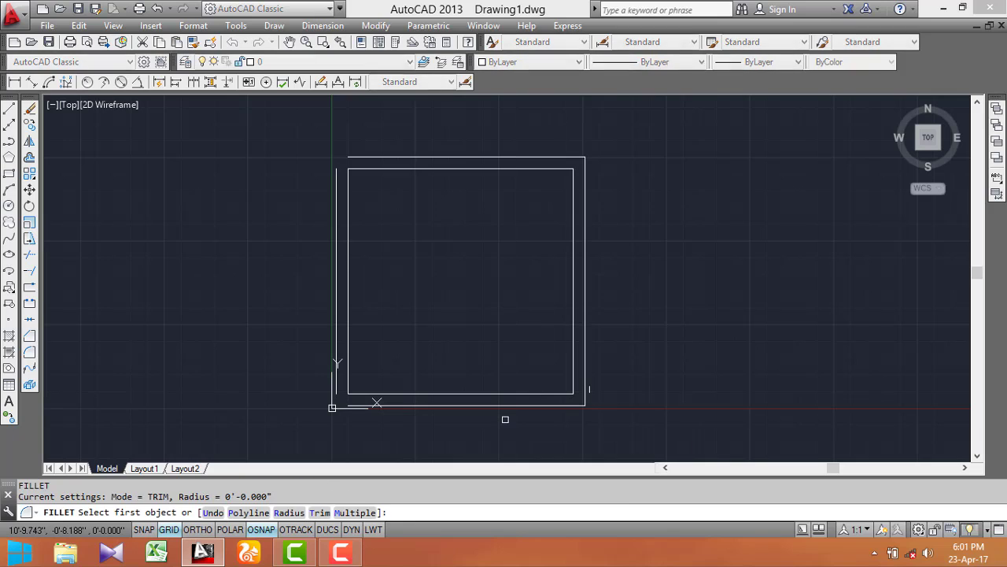
{"action": "left_click", "coordinate": [333, 404]}
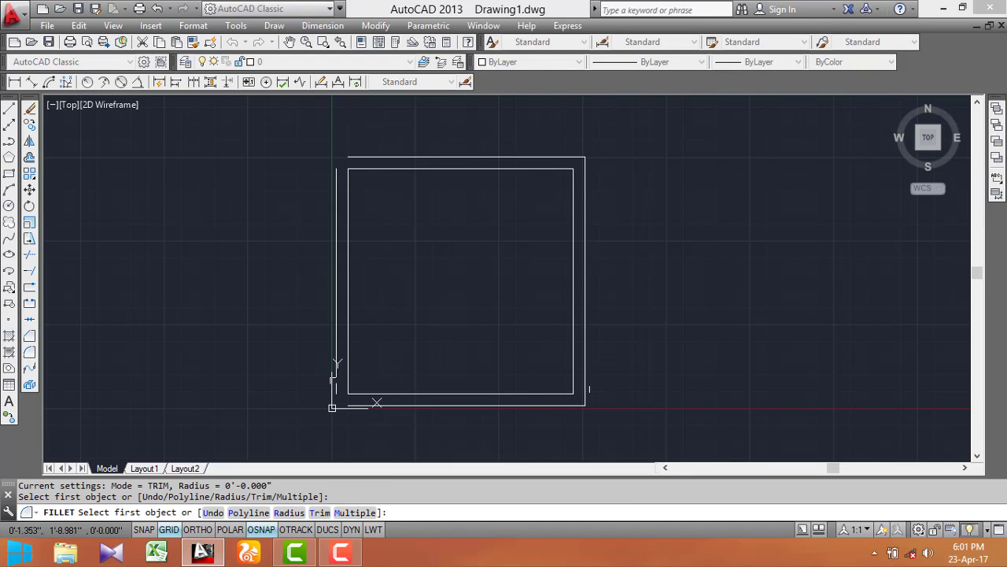
{"action": "left_click", "coordinate": [337, 388]}
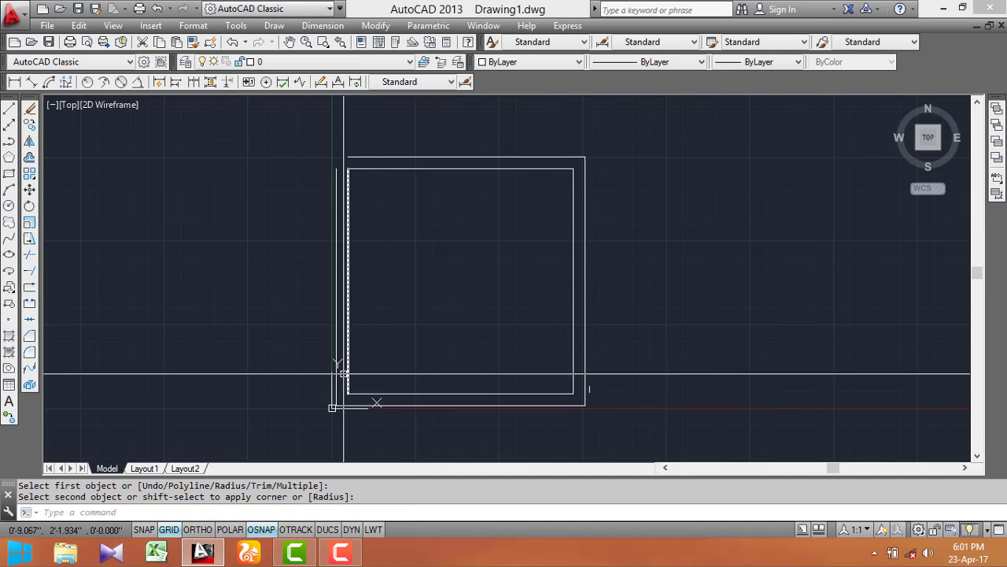
{"action": "left_click", "coordinate": [333, 265]}
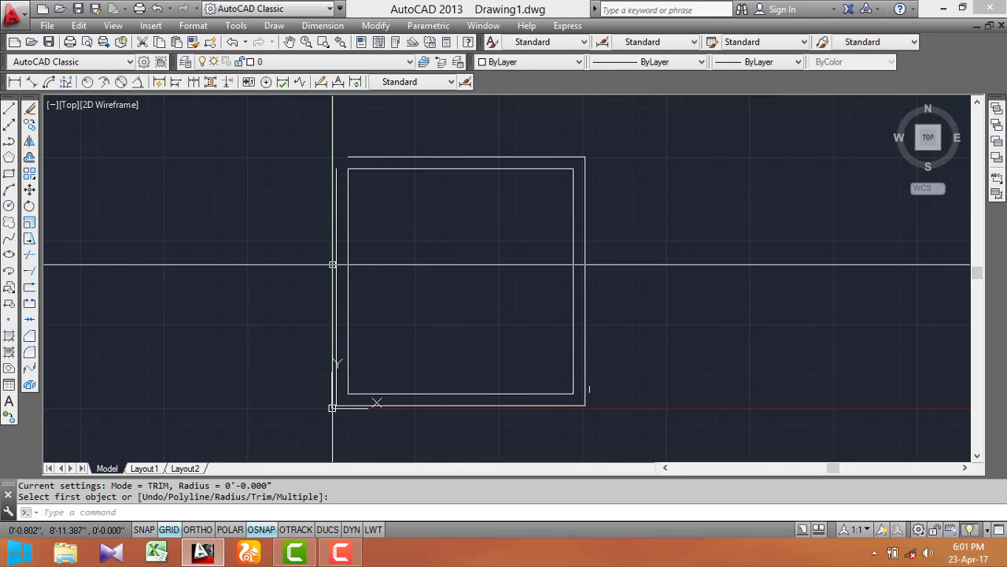
Step: Close the top-left outer corner with a zero-radius fillet
{"action": "key", "text": "Return"}
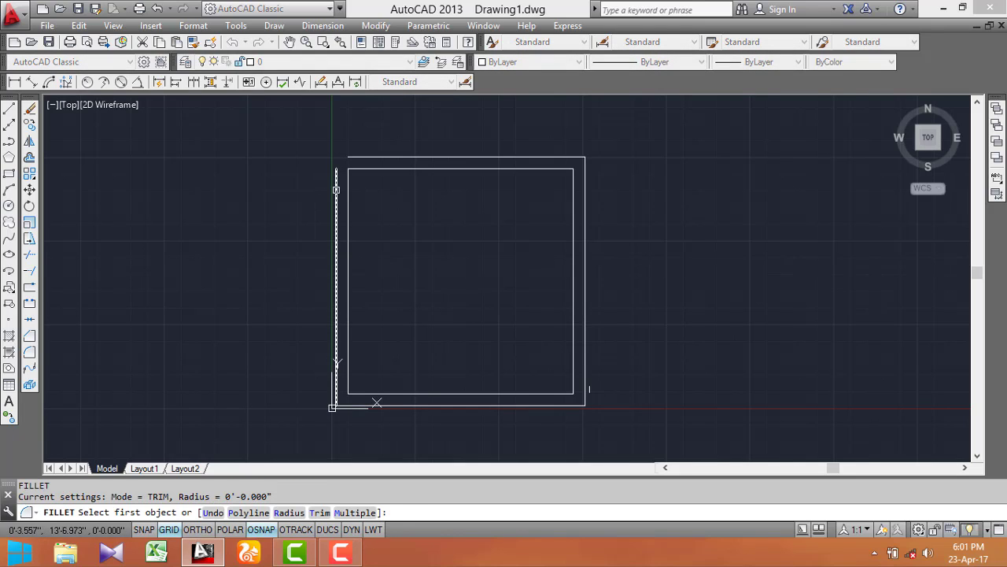
{"action": "left_click", "coordinate": [333, 191]}
{"action": "left_click", "coordinate": [355, 158]}
{"action": "right_click", "coordinate": [352, 140]}
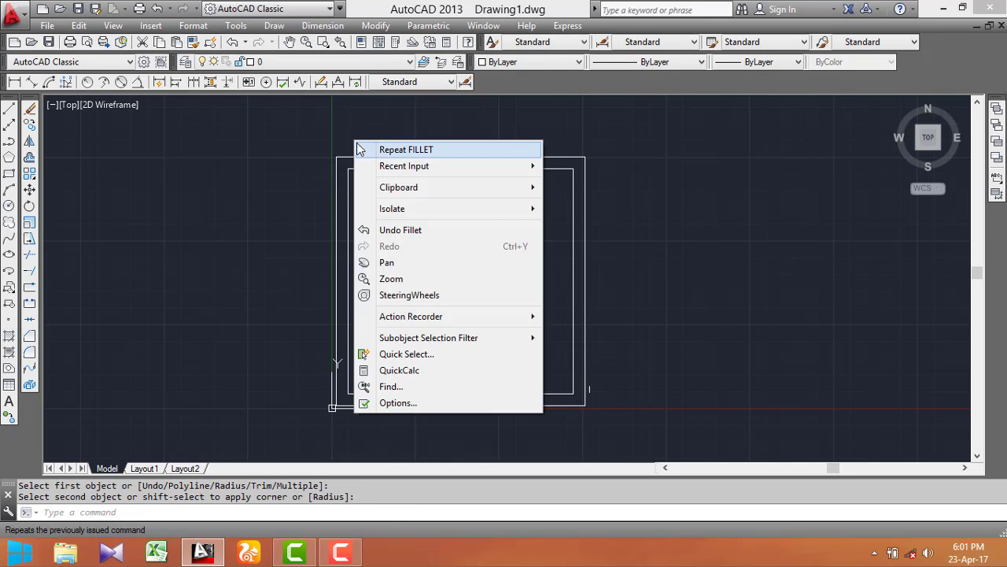
{"action": "left_click", "coordinate": [307, 143]}
Step: Offset the inner left wall line 9 inward to mark the door's first jamb
{"action": "middle_click_drag", "start_coordinate": [388, 247], "coordinate": [405, 241]}
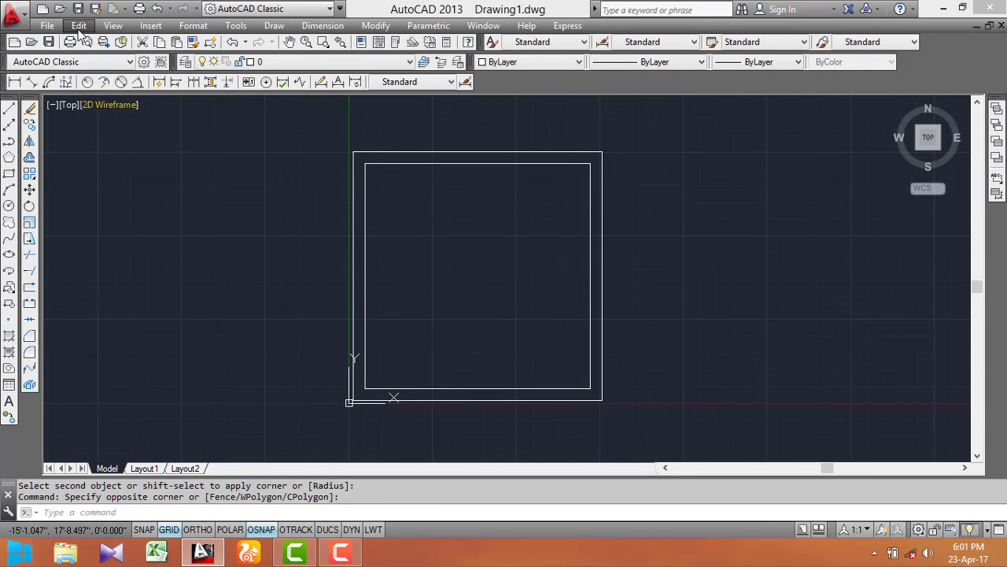
{"action": "left_click", "coordinate": [78, 25]}
{"action": "left_click", "coordinate": [460, 267]}
{"action": "left_click", "coordinate": [465, 302]}
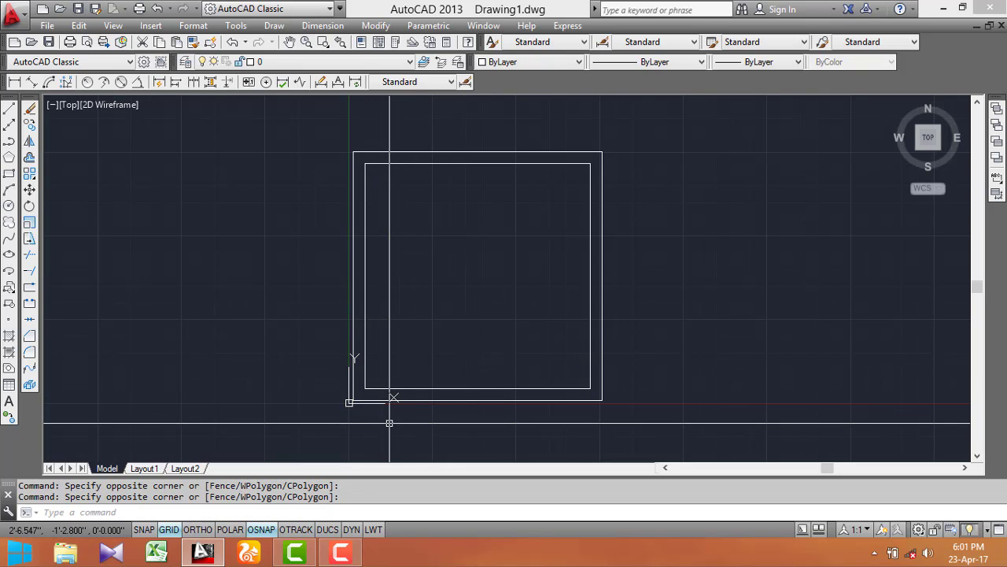
{"action": "type", "text": "o"}
{"action": "key", "text": "Return"}
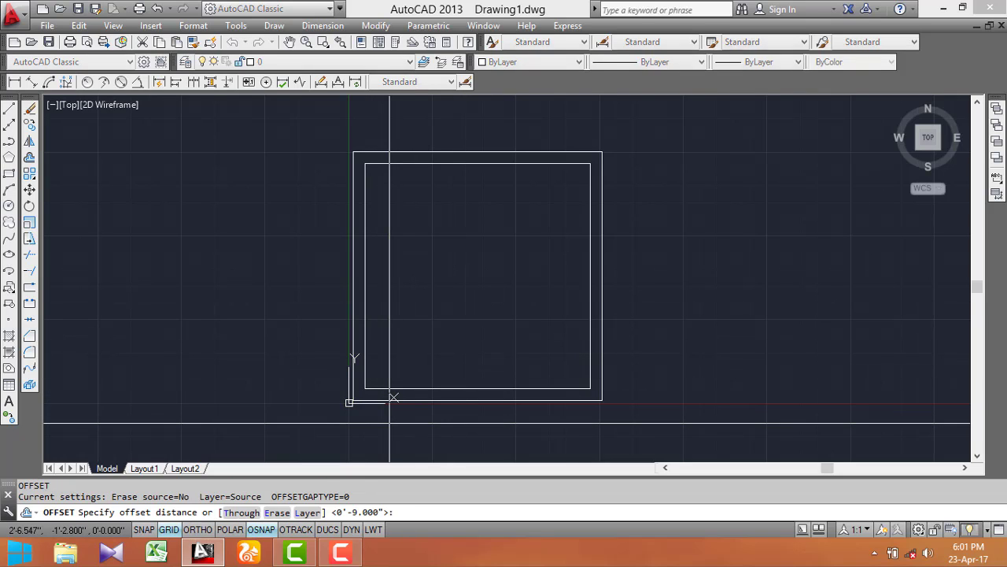
{"action": "key", "text": "Return"}
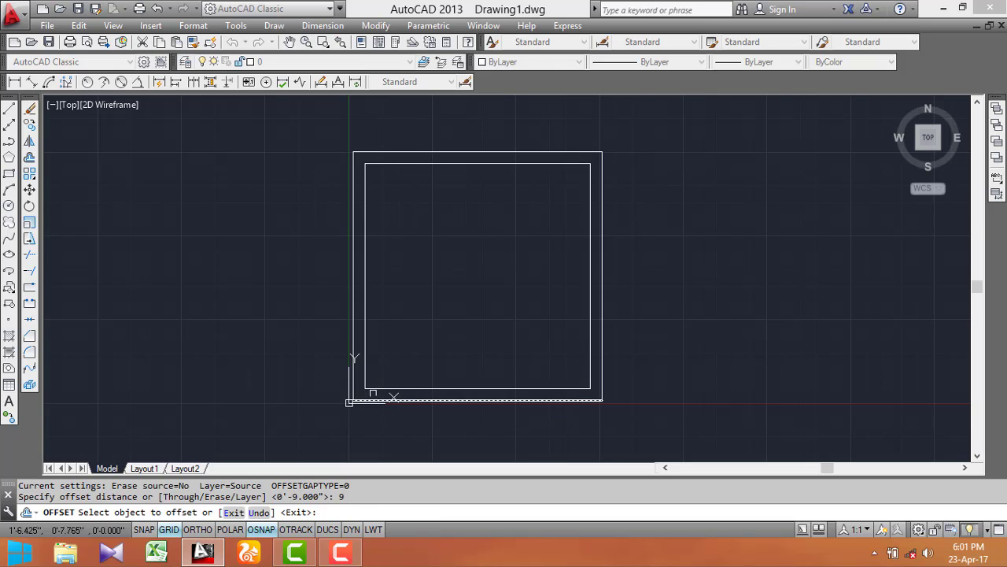
{"action": "left_click", "coordinate": [365, 378]}
{"action": "right_click", "coordinate": [416, 370]}
{"action": "left_click", "coordinate": [441, 359]}
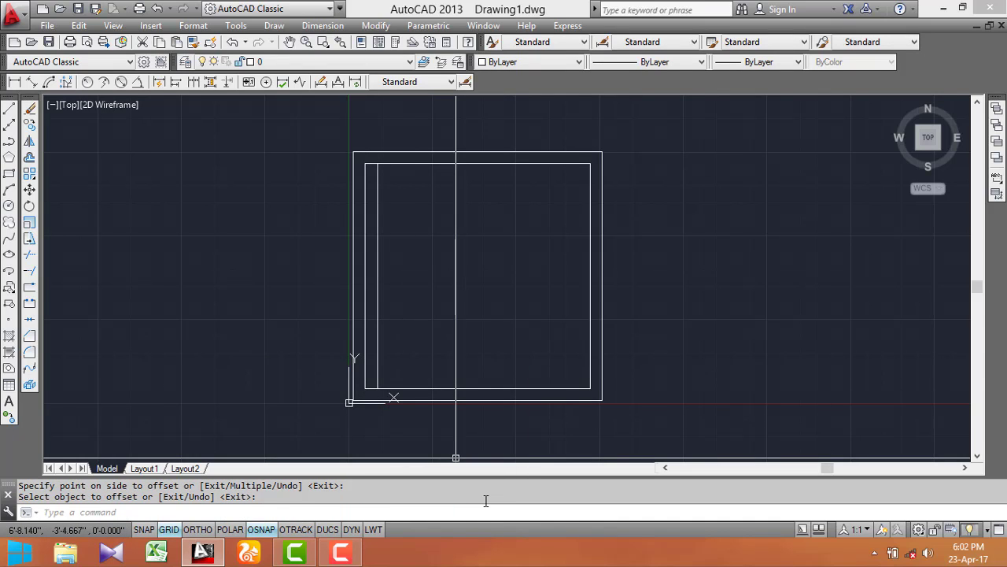
Step: Offset that jamb line 3.5' to the right for the second jamb
{"action": "type", "text": "o"}
{"action": "key", "text": "Return"}
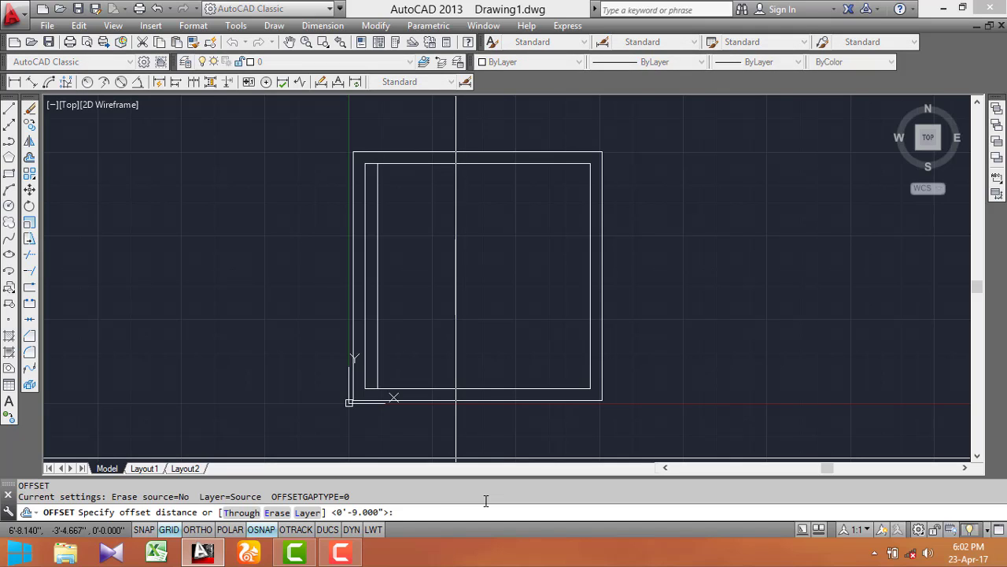
{"action": "type", "text": "3.5"}
{"action": "type", "text": "'"}
{"action": "key", "text": "Return"}
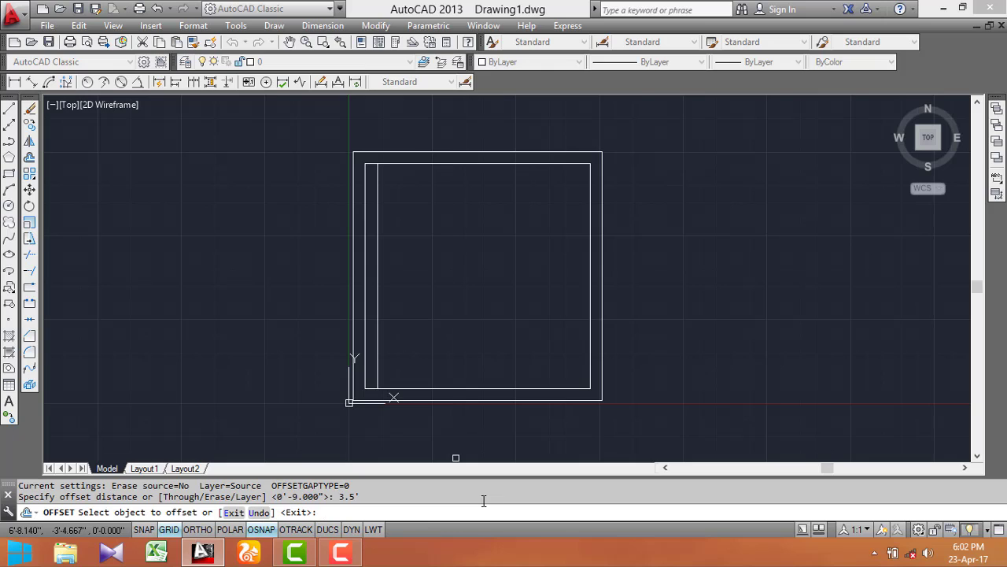
{"action": "left_click", "coordinate": [378, 366]}
{"action": "left_click", "coordinate": [459, 324]}
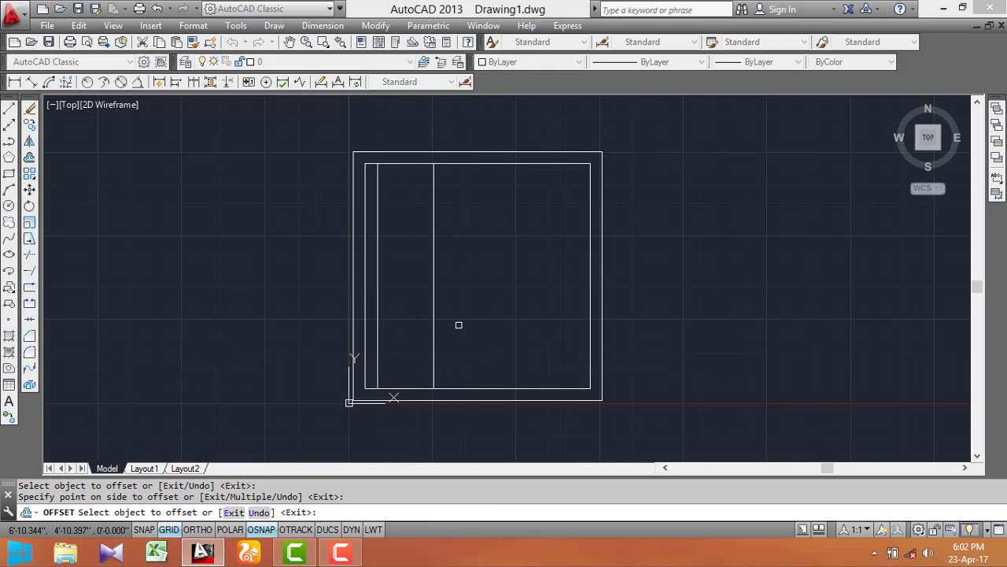
{"action": "right_click", "coordinate": [459, 324]}
{"action": "left_click", "coordinate": [480, 335]}
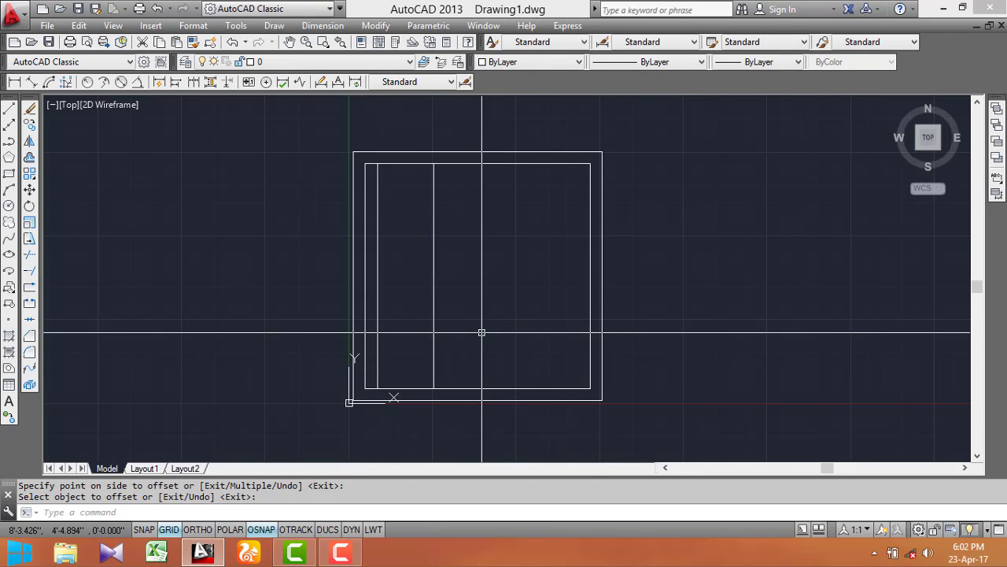
Step: Extend the second jamb line down to the outer wall
{"action": "type", "text": "e"}
{"action": "key", "text": "Return"}
{"action": "key", "text": "Return"}
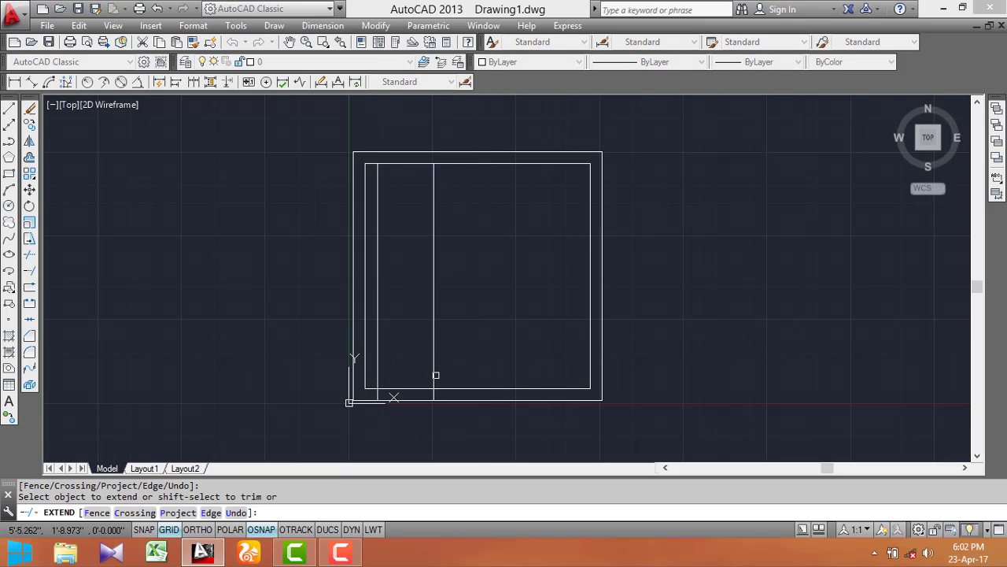
{"action": "left_click", "coordinate": [434, 375]}
{"action": "key", "text": "Return"}
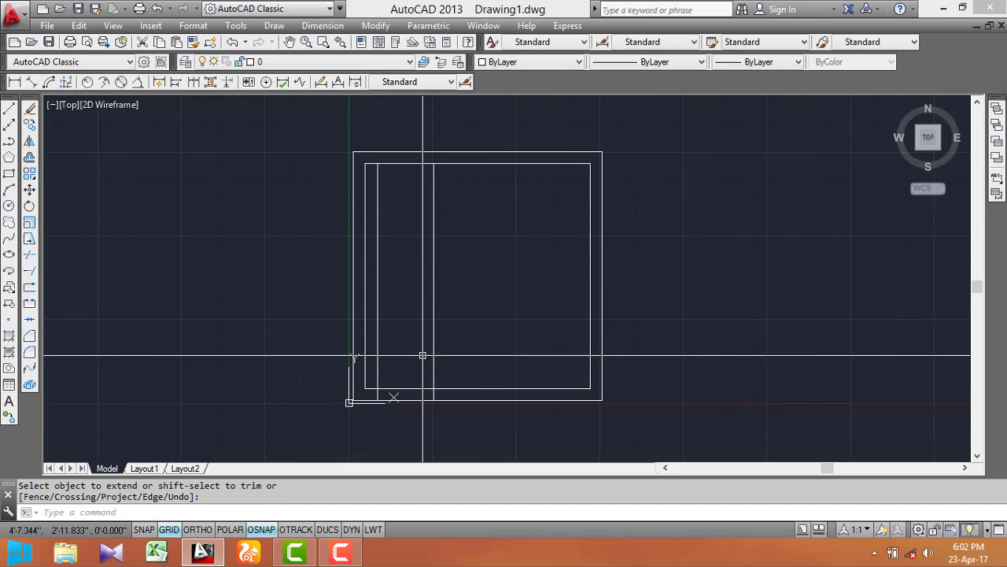
Step: Trim the jamb lines inside the room and the bottom wall between them
{"action": "type", "text": "tr"}
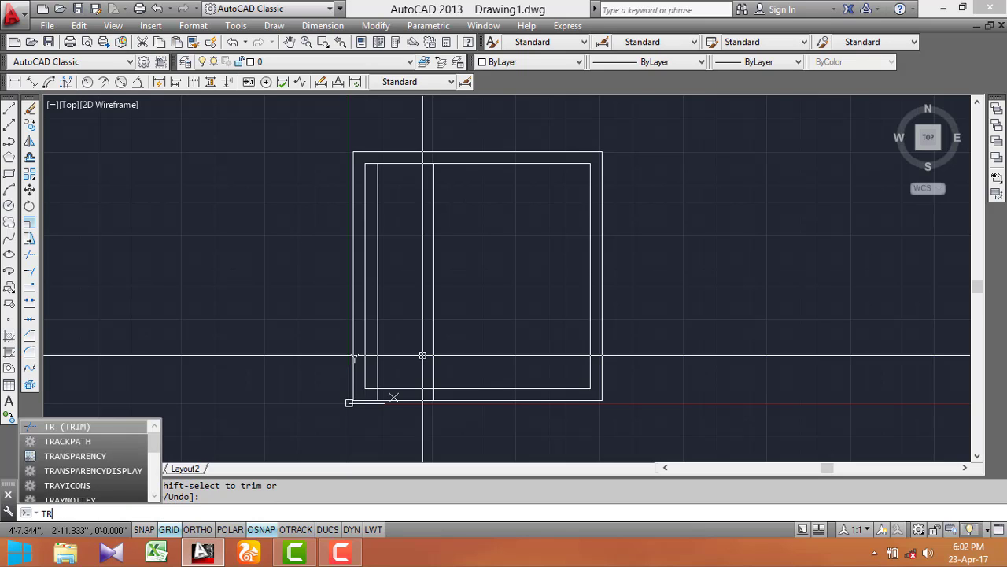
{"action": "key", "text": "Return"}
{"action": "key", "text": "Return"}
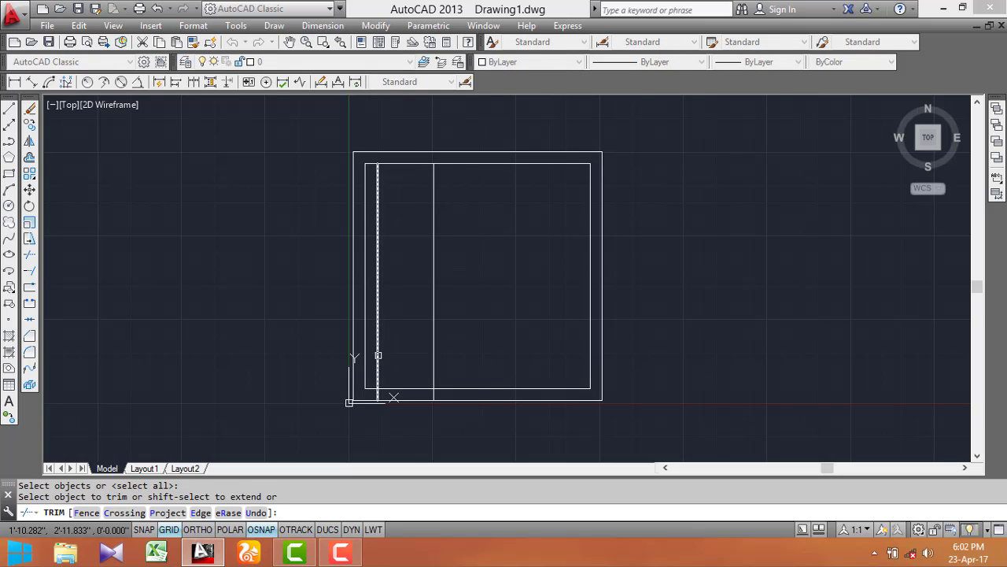
{"action": "left_click", "coordinate": [378, 356]}
{"action": "left_click", "coordinate": [430, 368]}
{"action": "left_click", "coordinate": [417, 408]}
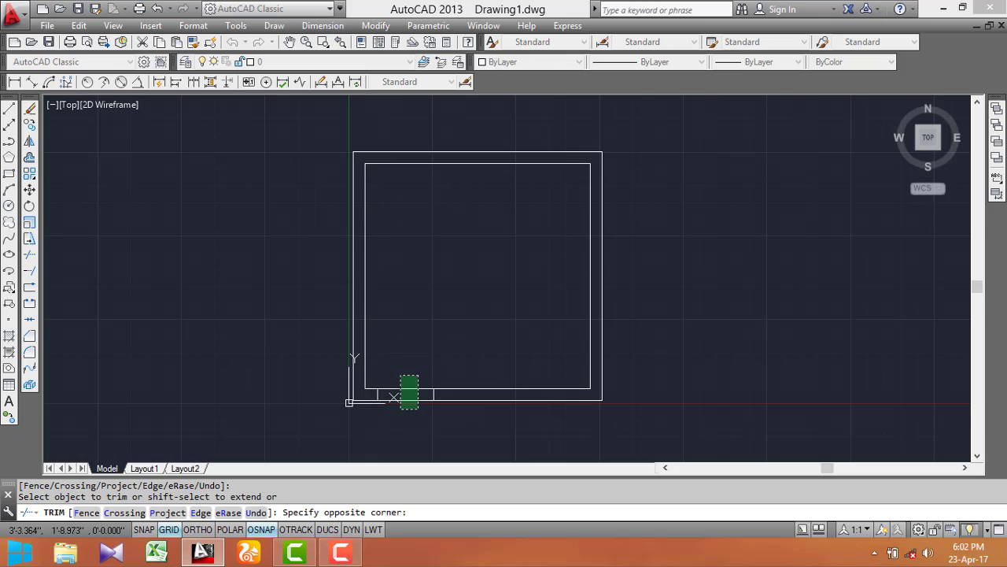
{"action": "left_click", "coordinate": [400, 375]}
{"action": "right_click", "coordinate": [400, 340]}
{"action": "left_click", "coordinate": [428, 131]}
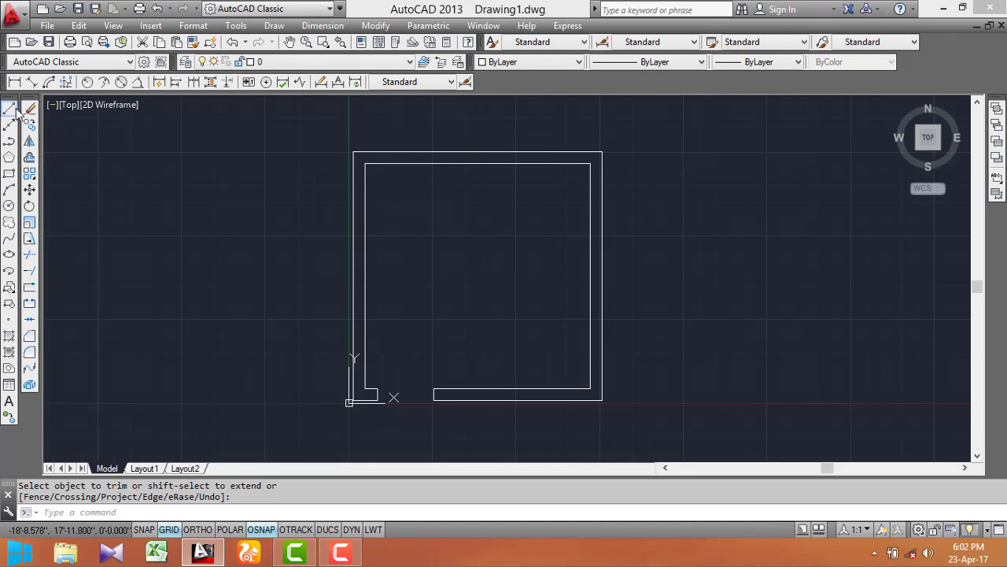
Step: Start LINE and confirm Midpoint is enabled in the object snap settings
{"action": "type", "text": "l"}
{"action": "key", "text": "Return"}
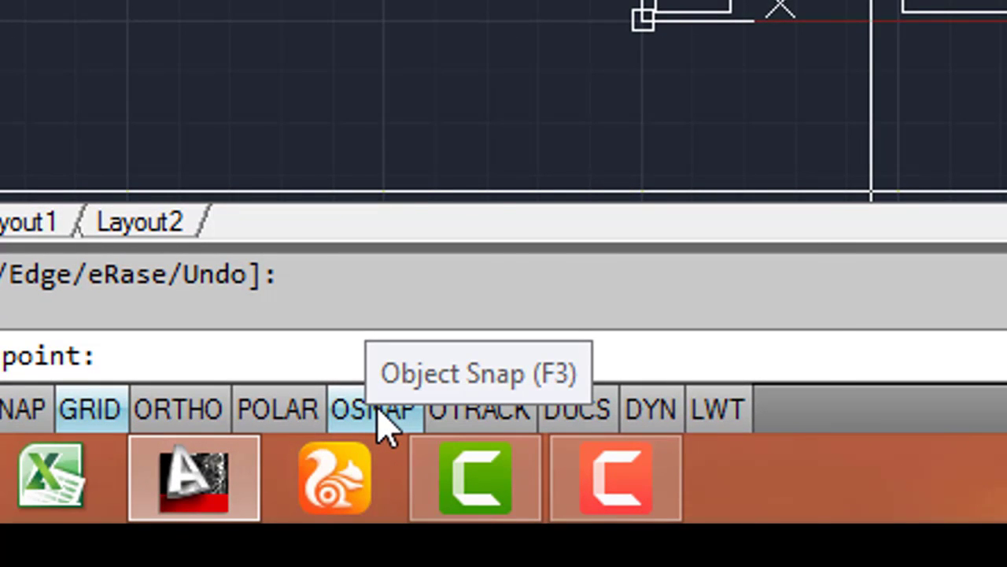
{"action": "right_click", "coordinate": [381, 425]}
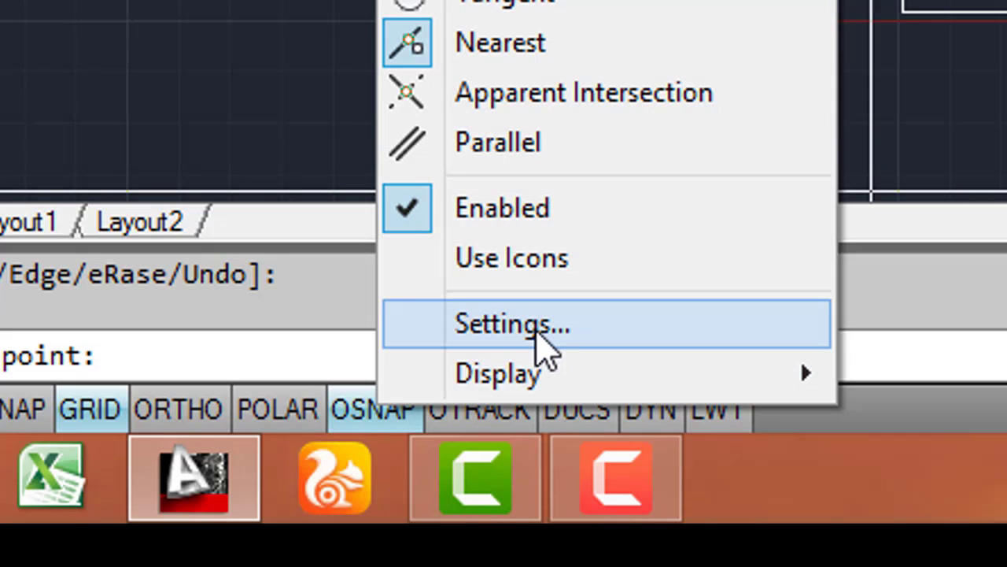
{"action": "left_click", "coordinate": [512, 324]}
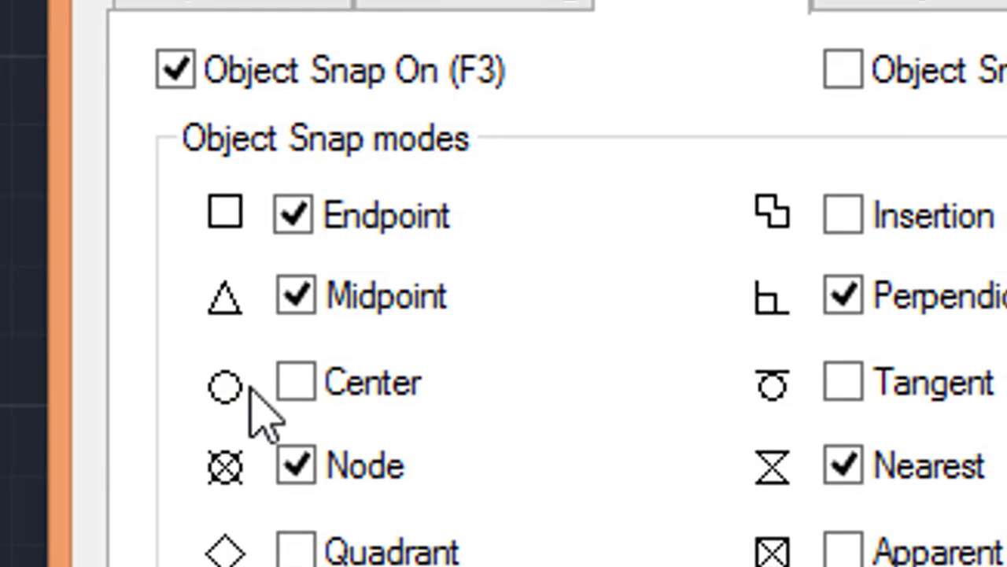
{"action": "left_click", "coordinate": [298, 306]}
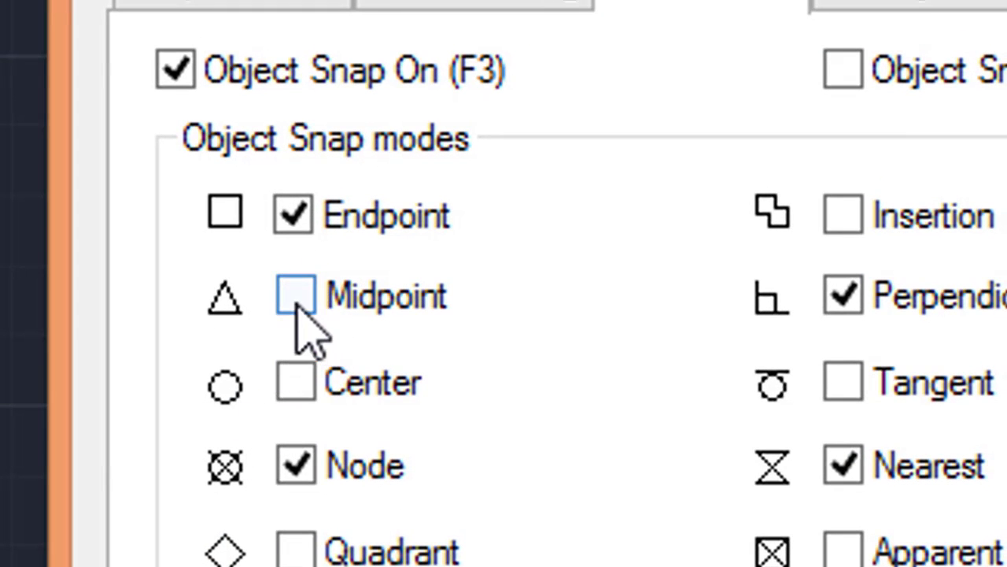
{"action": "left_click", "coordinate": [297, 305]}
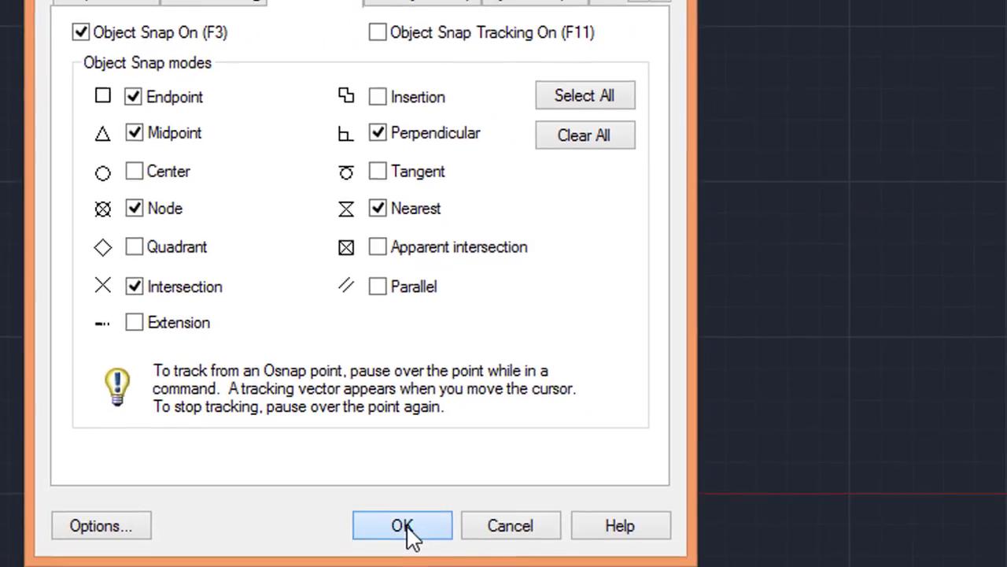
{"action": "left_click", "coordinate": [404, 526]}
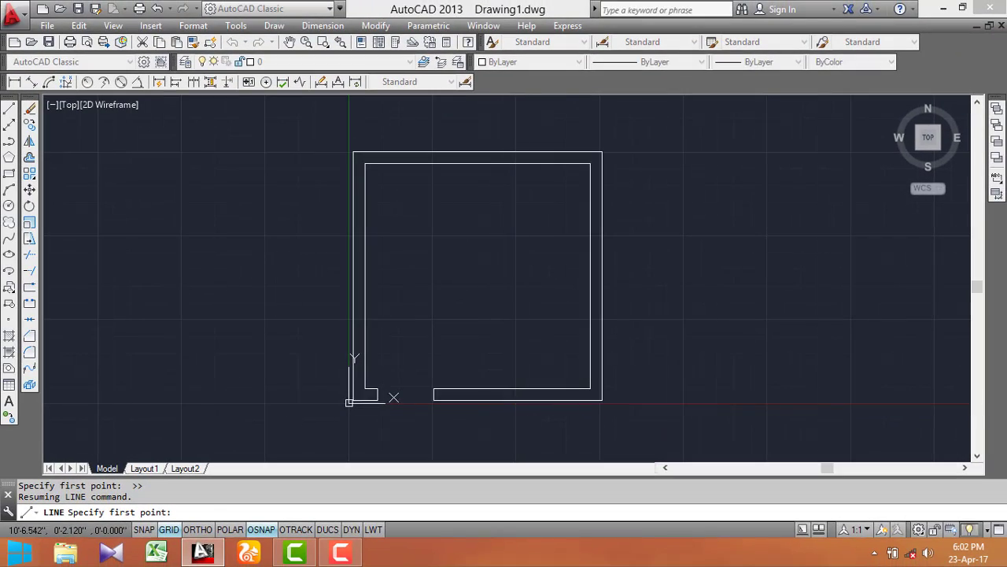
Step: Draw a short line across the bottom wall at its midpoint
{"action": "scroll", "coordinate": [518, 400], "scroll_direction": "up", "scroll_amount": 2}
{"action": "left_click", "coordinate": [515, 399]}
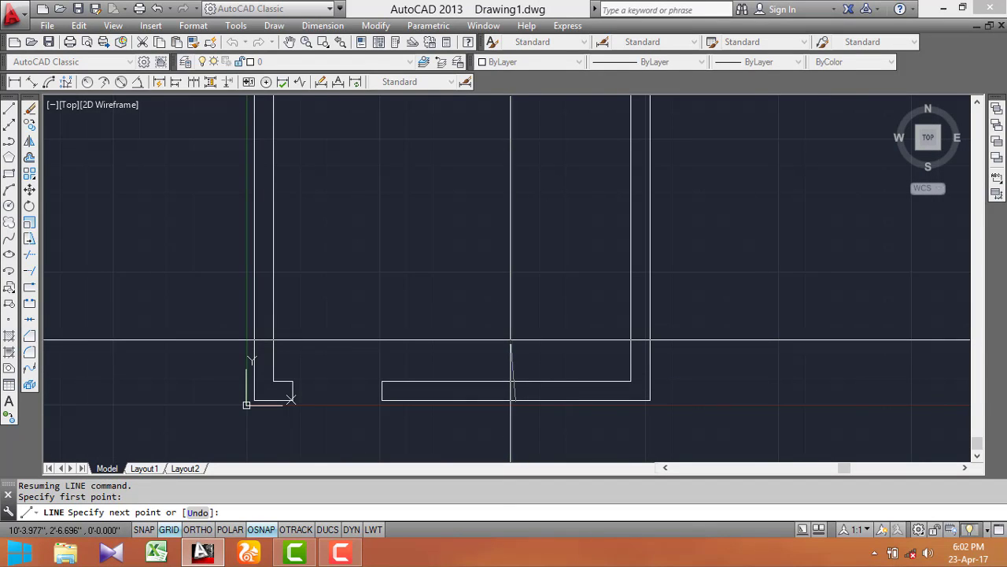
{"action": "left_click", "coordinate": [516, 381]}
{"action": "key", "text": "Return"}
{"action": "type", "text": "o"}
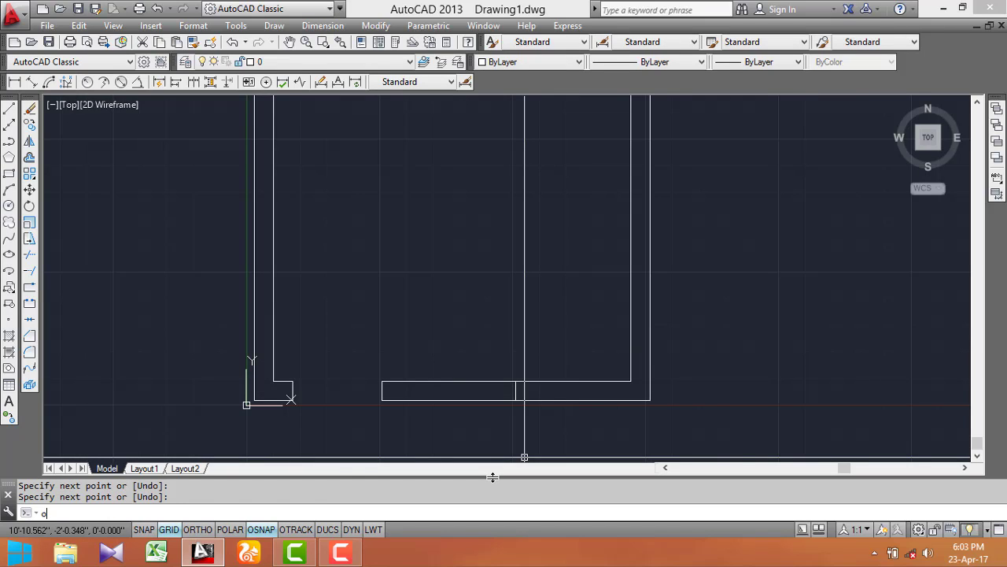
Step: Offset that midpoint line 3' to each side to mark the window edges
{"action": "key", "text": "Return"}
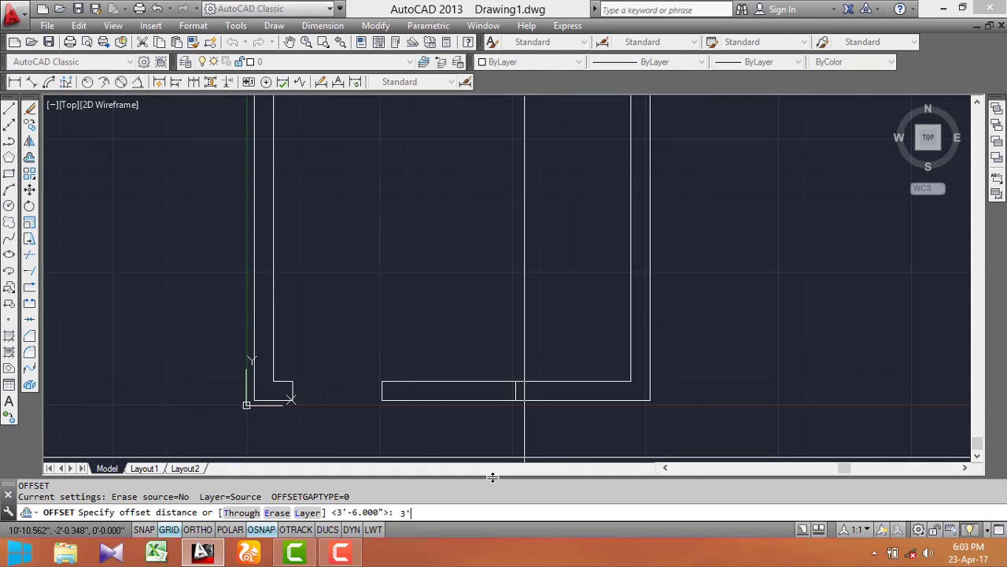
{"action": "key", "text": "Return"}
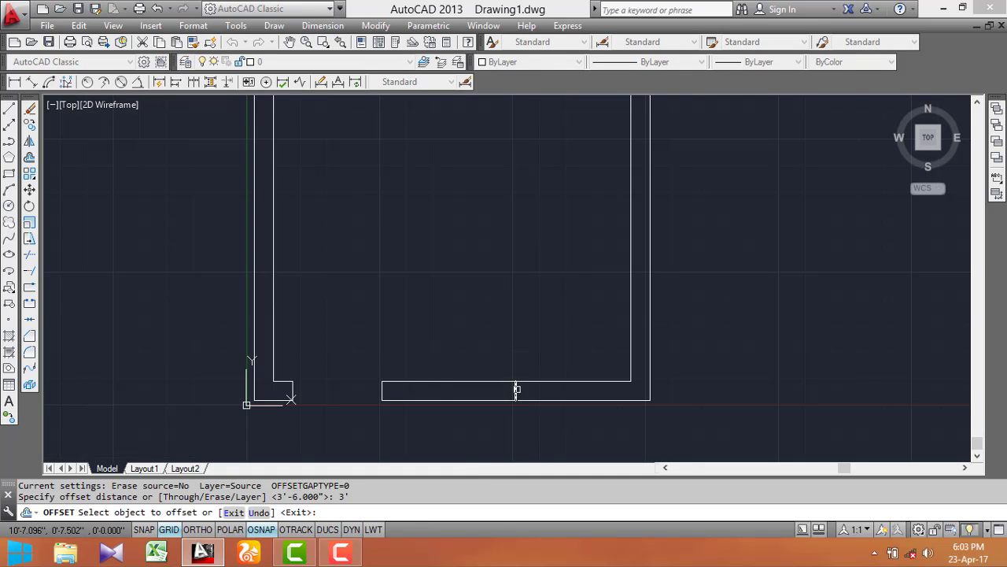
{"action": "left_click", "coordinate": [517, 389]}
{"action": "left_click", "coordinate": [562, 391]}
{"action": "left_click", "coordinate": [516, 389]}
{"action": "left_click", "coordinate": [472, 391]}
{"action": "left_click", "coordinate": [517, 389]}
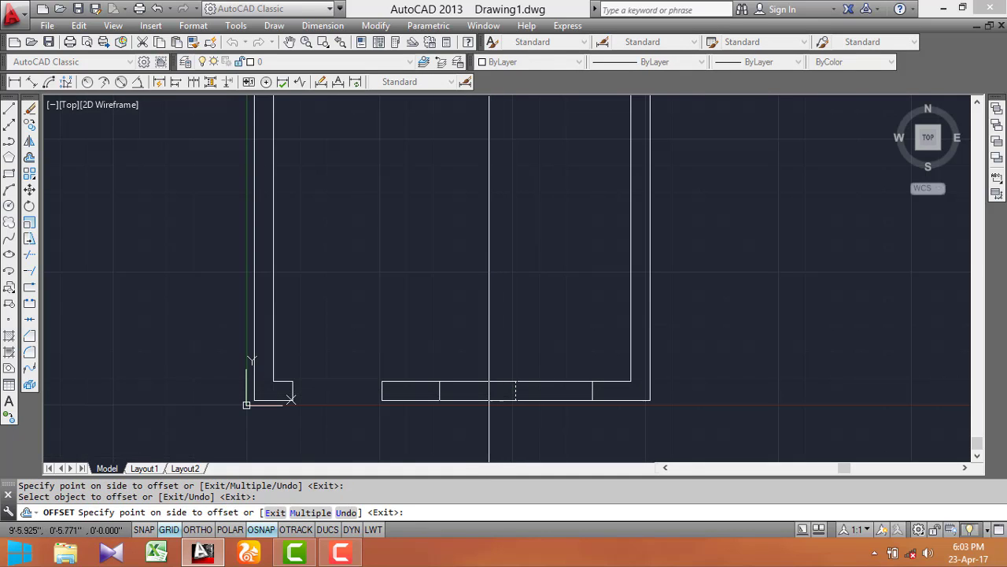
{"action": "left_click", "coordinate": [489, 390]}
{"action": "right_click", "coordinate": [482, 340]}
{"action": "left_click", "coordinate": [504, 349]}
Step: Erase the middle reference line
{"action": "left_click", "coordinate": [505, 356]}
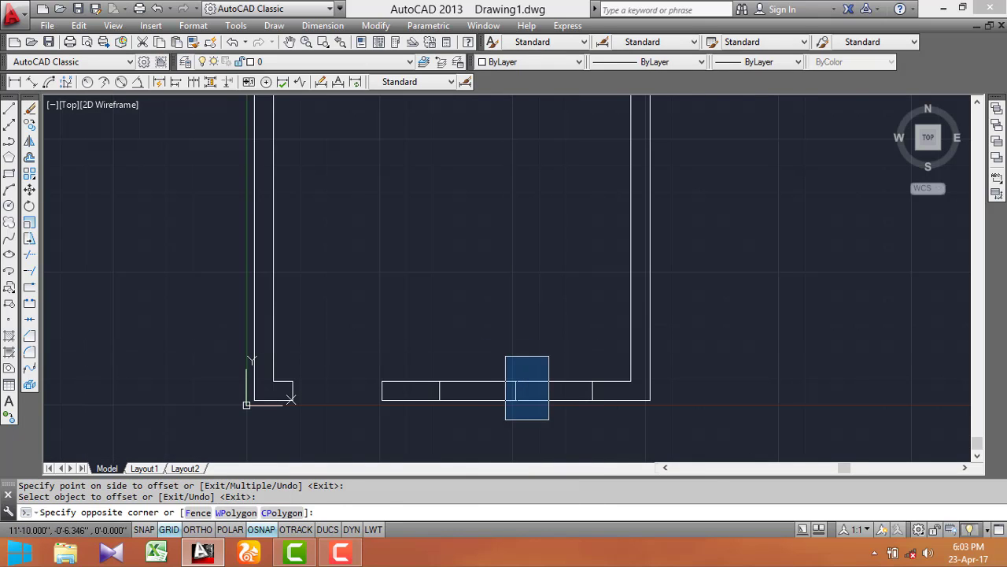
{"action": "left_click", "coordinate": [548, 418]}
{"action": "type", "text": "e"}
{"action": "key", "text": "Return"}
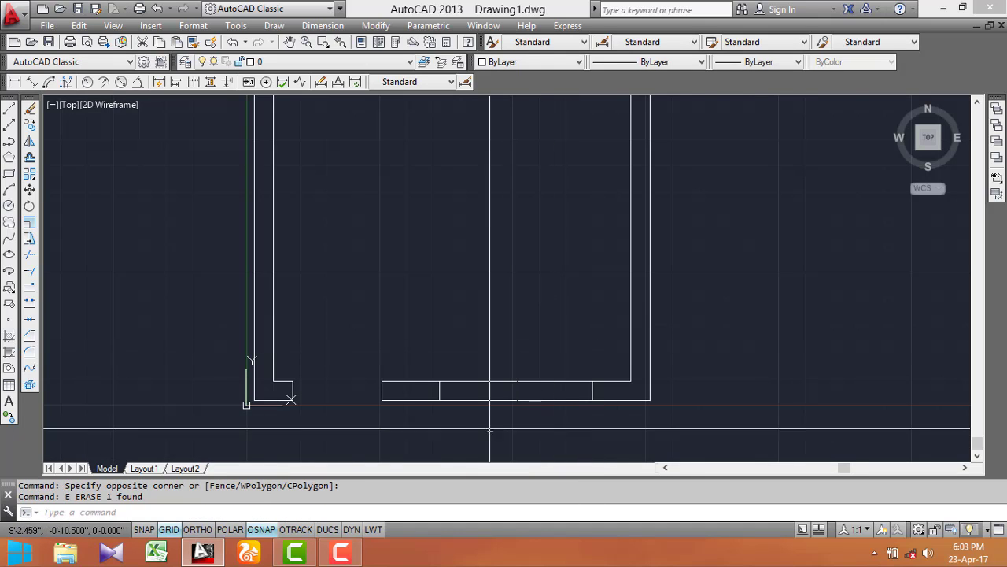
Step: Draw a line joining the midpoints of the two window edge lines
{"action": "type", "text": "l"}
{"action": "key", "text": "Return"}
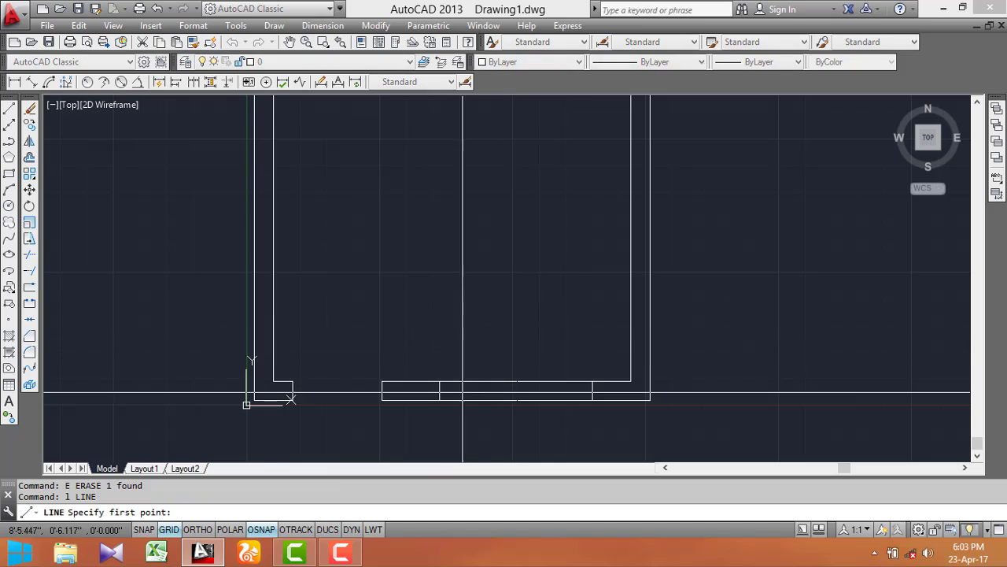
{"action": "left_click", "coordinate": [439, 391]}
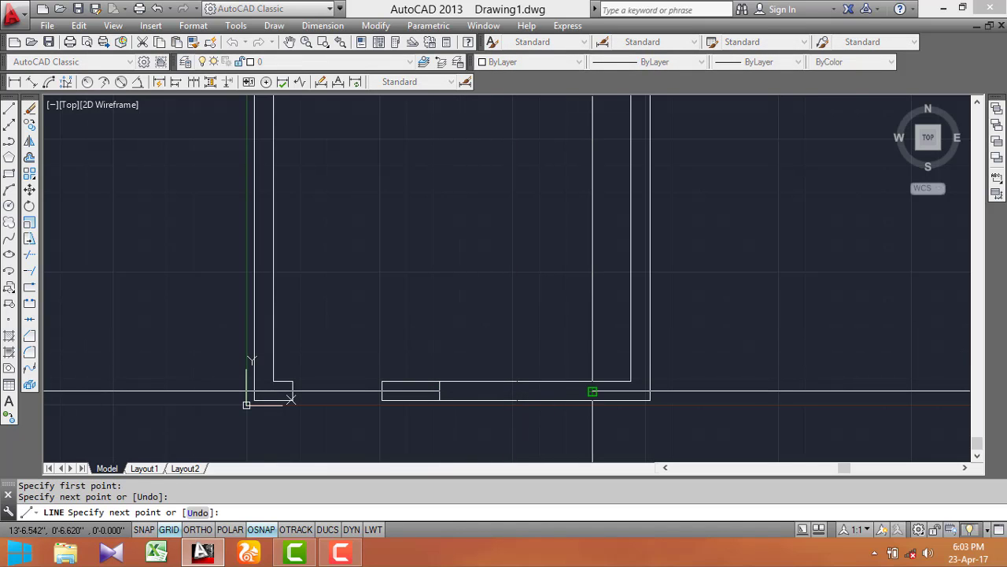
{"action": "left_click", "coordinate": [593, 391]}
{"action": "key", "text": "Return"}
Step: Turn off the UCS icon's Origin display under View
{"action": "scroll", "coordinate": [593, 392], "scroll_direction": "down", "scroll_amount": 4}
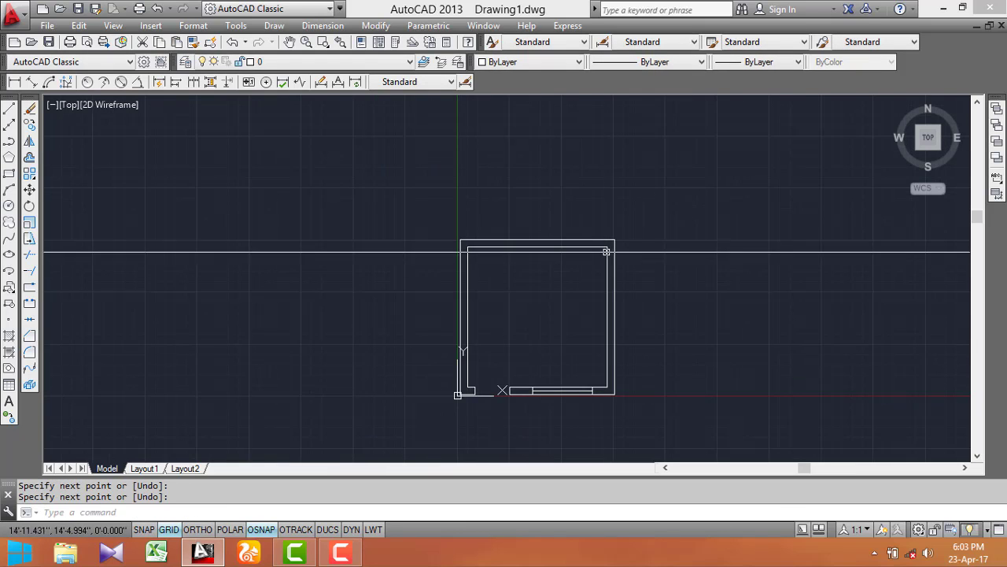
{"action": "scroll", "coordinate": [522, 285], "scroll_direction": "up", "scroll_amount": 2}
{"action": "middle_click_drag", "start_coordinate": [508, 331], "coordinate": [451, 277]}
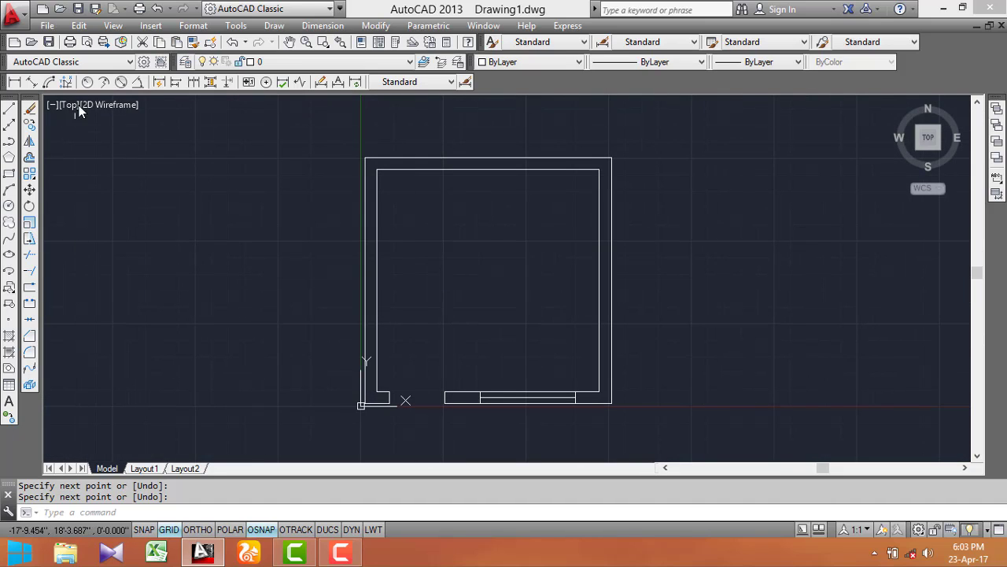
{"action": "left_click", "coordinate": [108, 25]}
{"action": "mouse_move", "coordinate": [135, 399]}
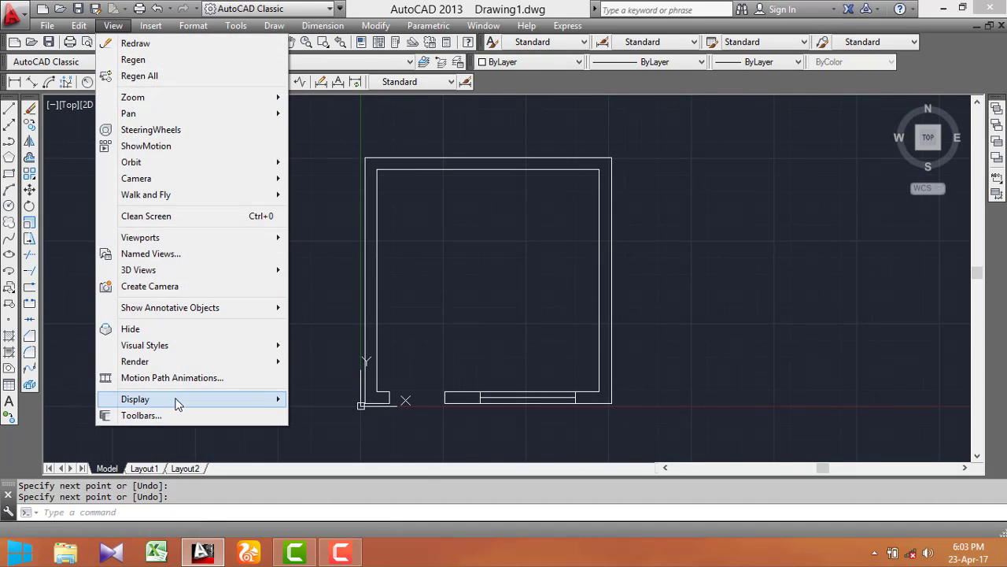
{"action": "left_click", "coordinate": [459, 415]}
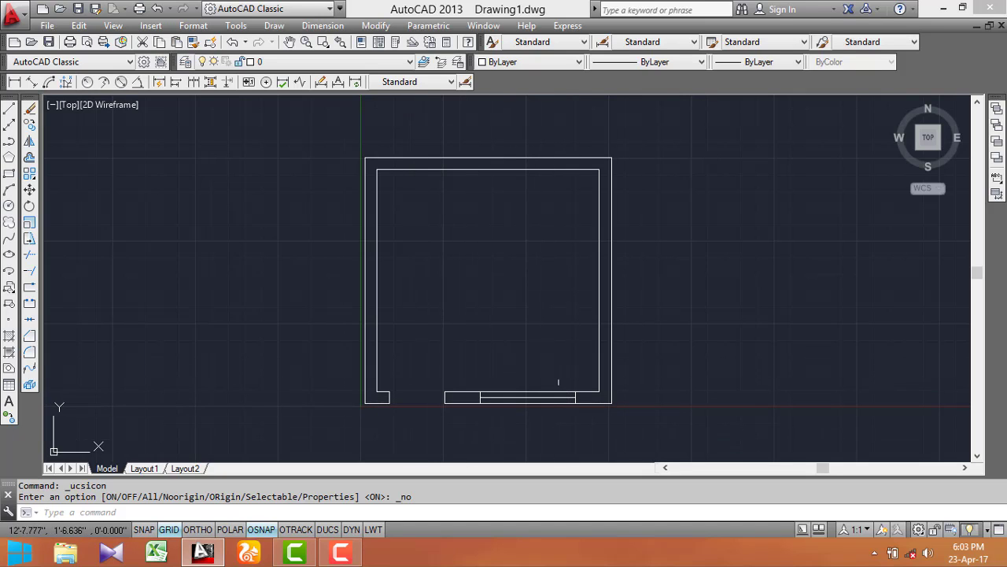
Step: Draw a trial circle left of the room, then select it for removal
{"action": "mouse_move", "coordinate": [524, 339]}
{"action": "middle_mouse_down"}
{"action": "mouse_move", "coordinate": [737, 315]}
{"action": "mouse_move", "coordinate": [655, 276]}
{"action": "middle_mouse_up"}
{"action": "scroll", "coordinate": [588, 299], "scroll_direction": "down", "scroll_amount": 2}
{"action": "scroll", "coordinate": [612, 283], "scroll_direction": "up", "scroll_amount": 2}
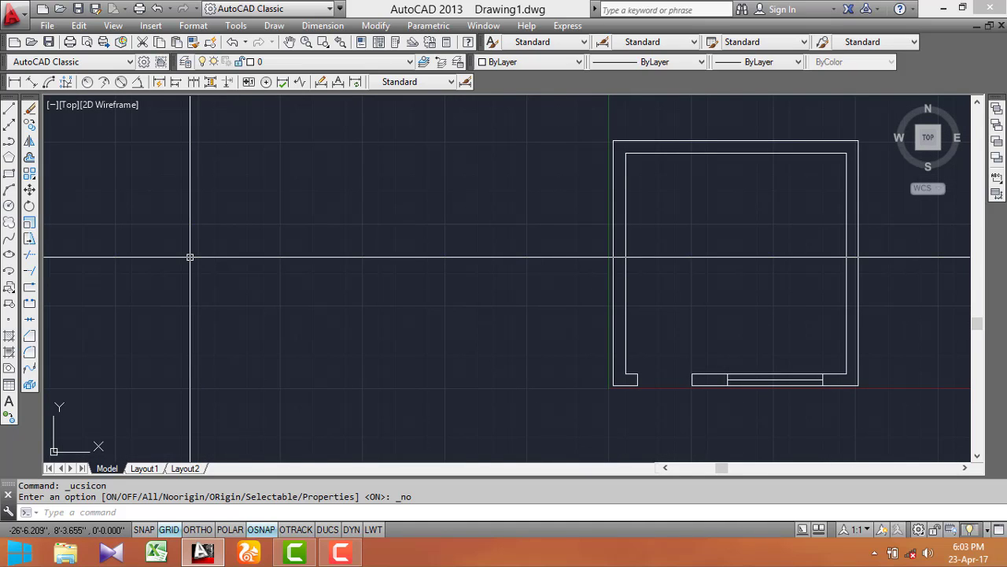
{"action": "type", "text": "c"}
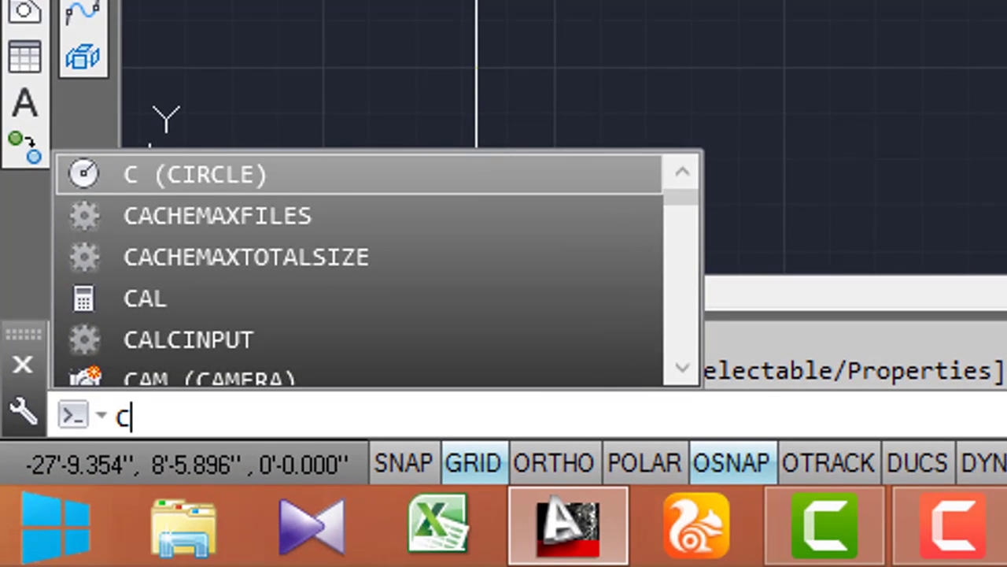
{"action": "key", "text": "Return"}
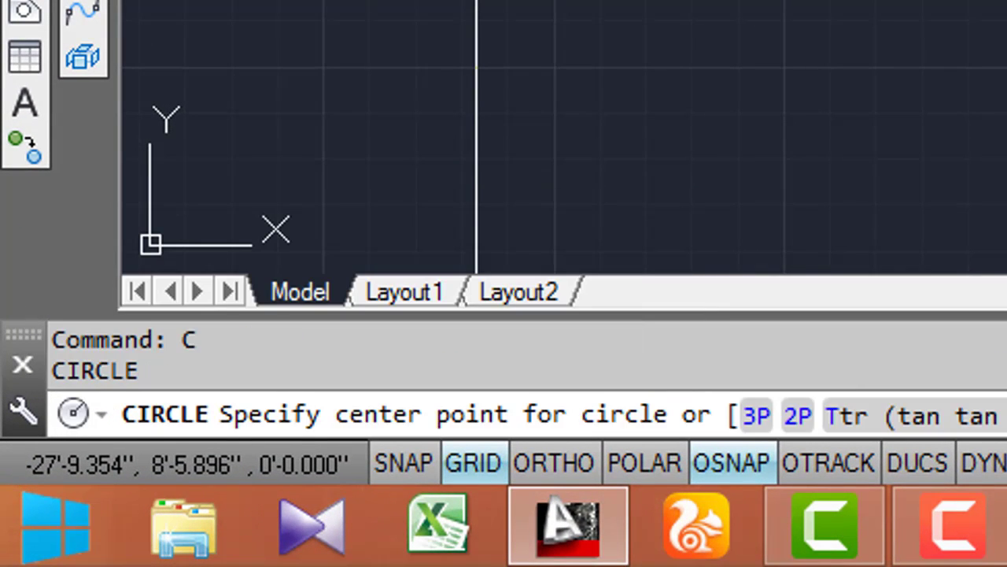
{"action": "left_click", "coordinate": [184, 196]}
{"action": "left_click", "coordinate": [218, 230]}
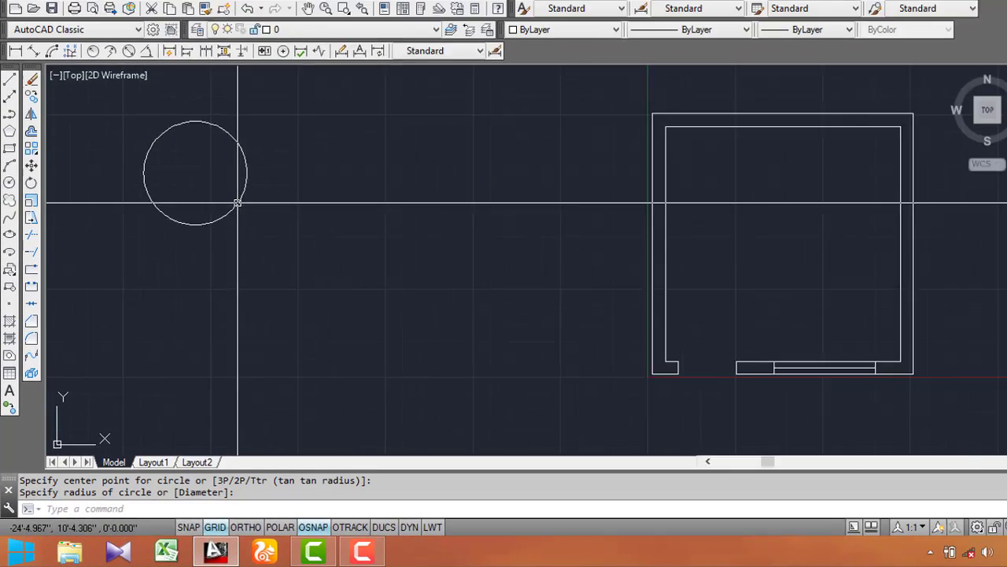
{"action": "left_click", "coordinate": [236, 211]}
{"action": "left_click", "coordinate": [189, 220]}
Step: Delete the practice circle, then sketch a trial circle left of the room and erase it
{"action": "key", "text": "Delete"}
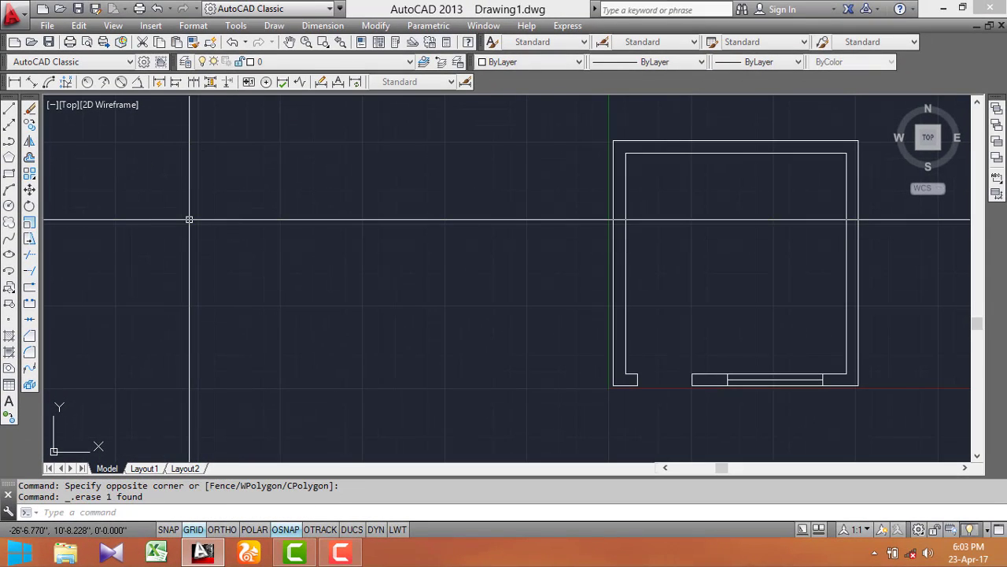
{"action": "type", "text": "c"}
{"action": "key", "text": "Return"}
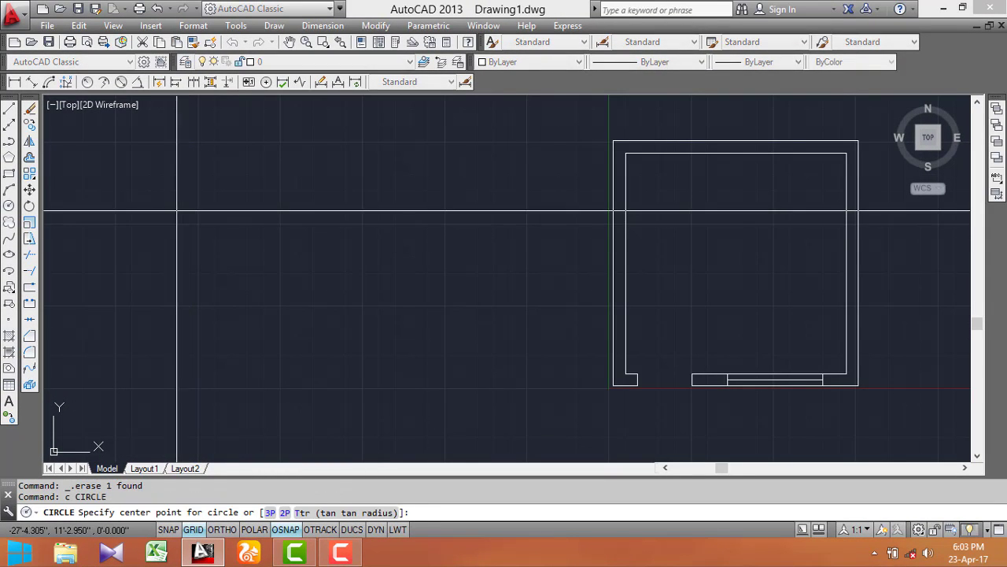
{"action": "left_click", "coordinate": [176, 210]}
{"action": "left_click", "coordinate": [236, 210]}
{"action": "left_click", "coordinate": [242, 241]}
{"action": "left_click", "coordinate": [209, 241]}
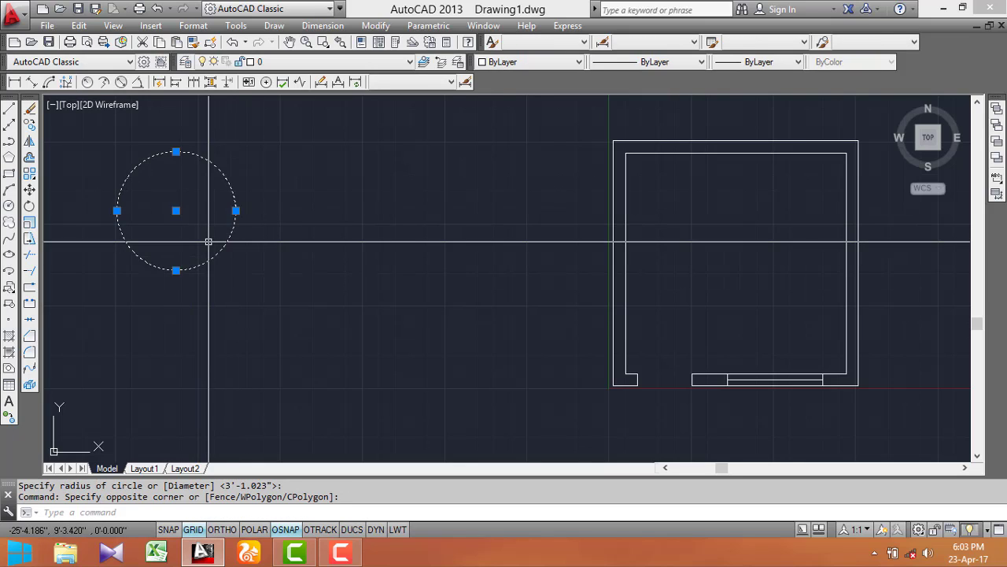
{"action": "key", "text": "Delete"}
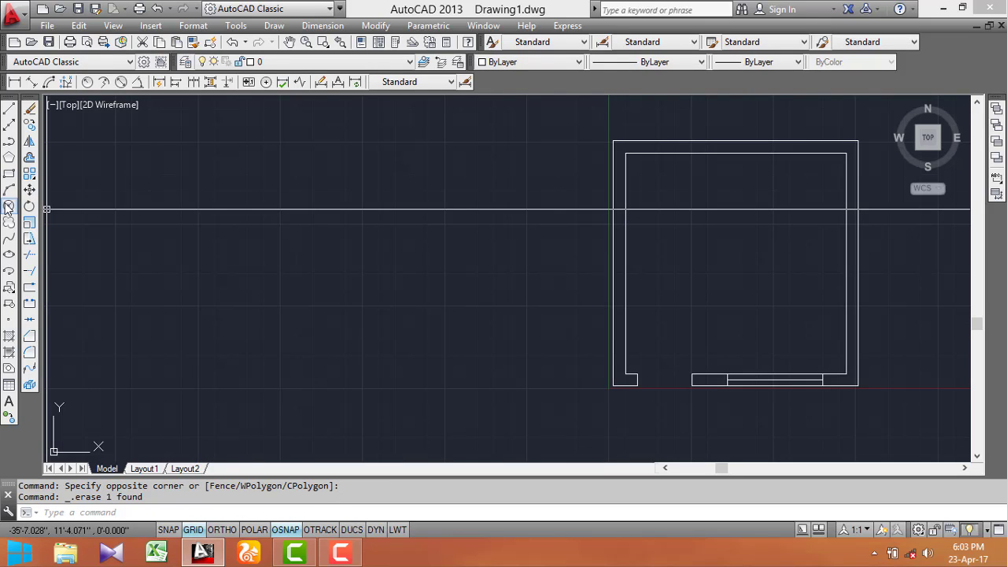
Step: Draw a circle centred left of the room with a 5' radius
{"action": "left_click", "coordinate": [8, 206]}
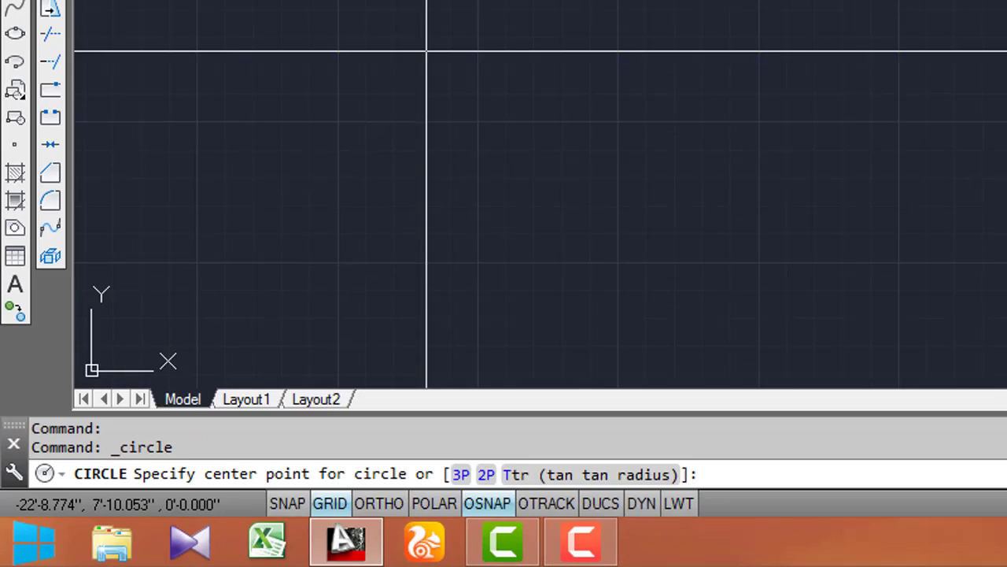
{"action": "left_click", "coordinate": [244, 272]}
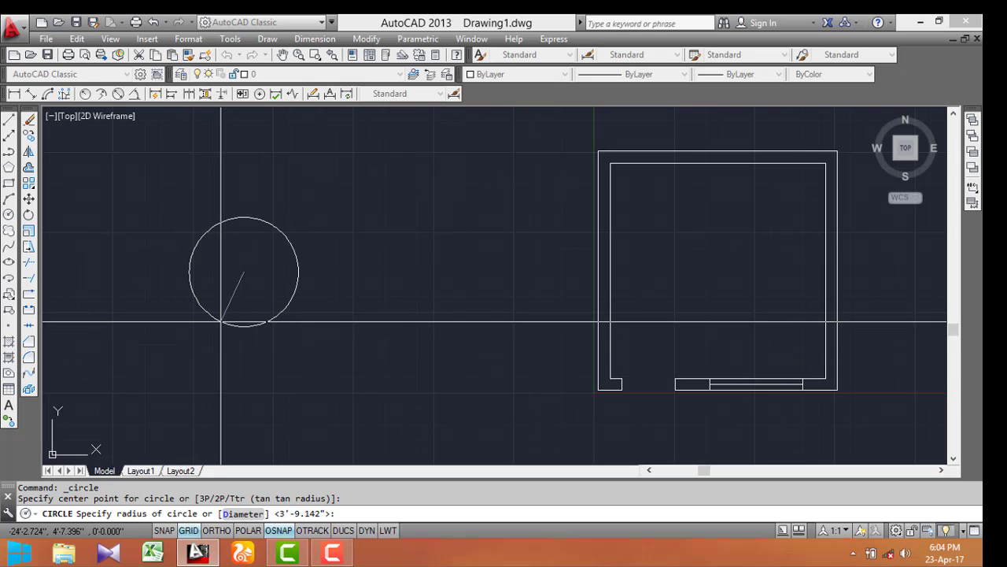
{"action": "type", "text": "5'"}
{"action": "key", "text": "Return"}
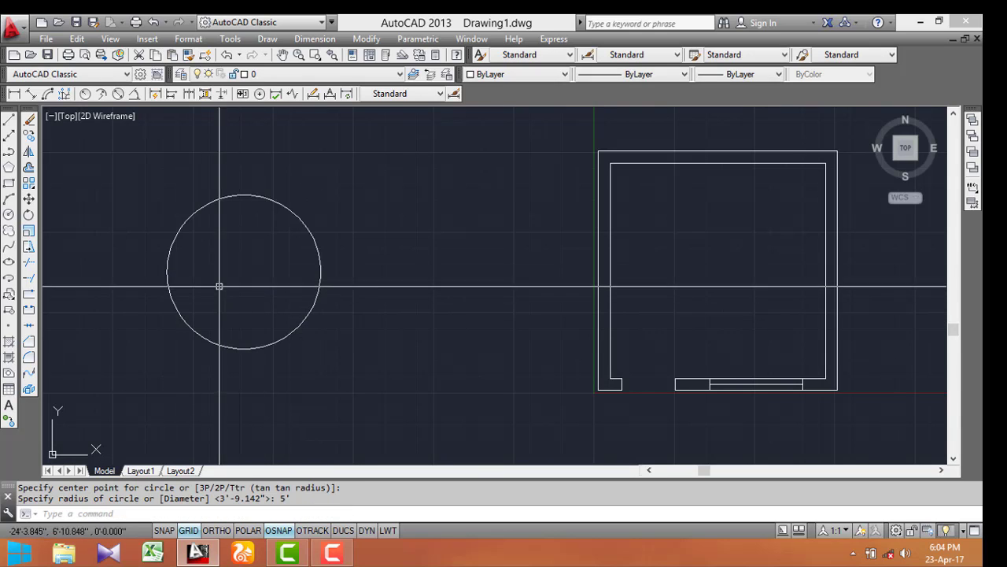
{"action": "scroll", "coordinate": [198, 274], "scroll_direction": "down", "scroll_amount": 2}
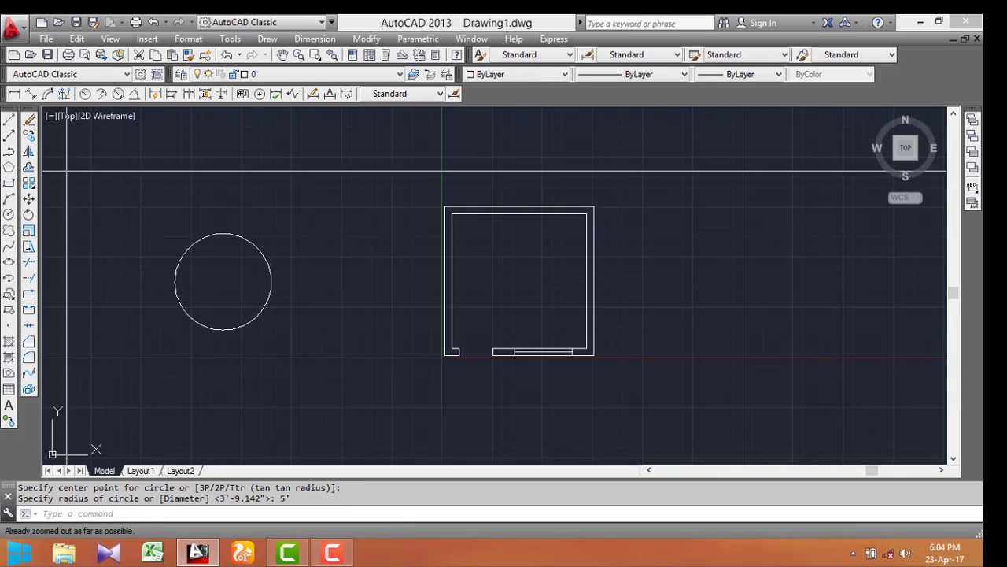
{"action": "type", "text": "c"}
Step: Draw a second circle sized by a 10' diameter next to the first
{"action": "key", "text": "Return"}
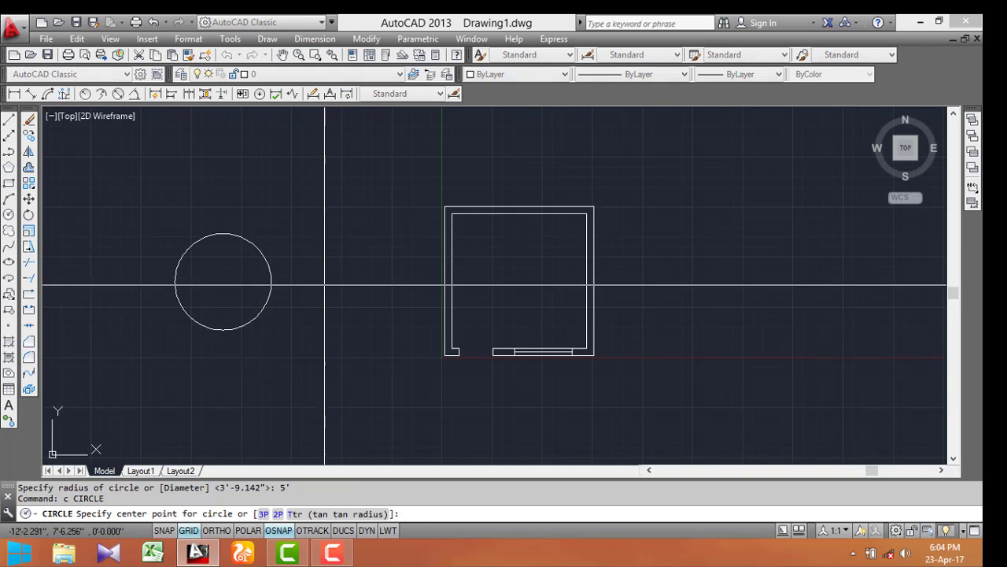
{"action": "left_click", "coordinate": [290, 172]}
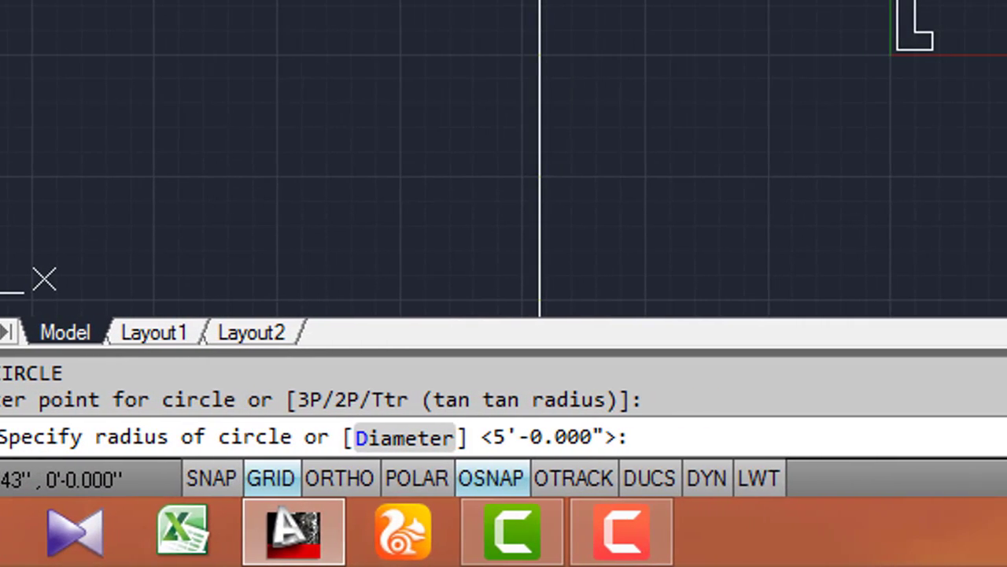
{"action": "type", "text": "d"}
{"action": "key", "text": "Return"}
{"action": "type", "text": "10"}
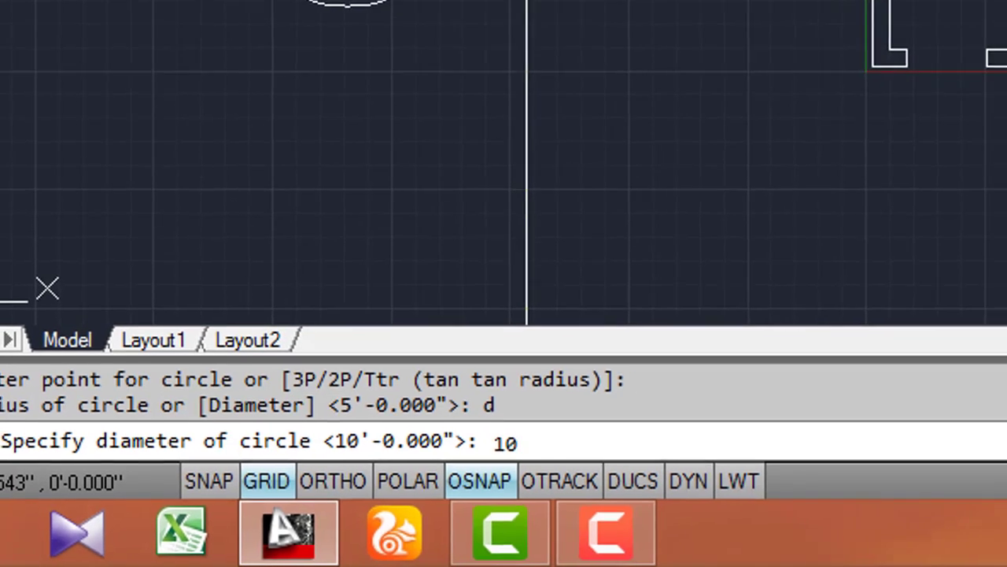
{"action": "type", "text": "'"}
{"action": "key", "text": "Return"}
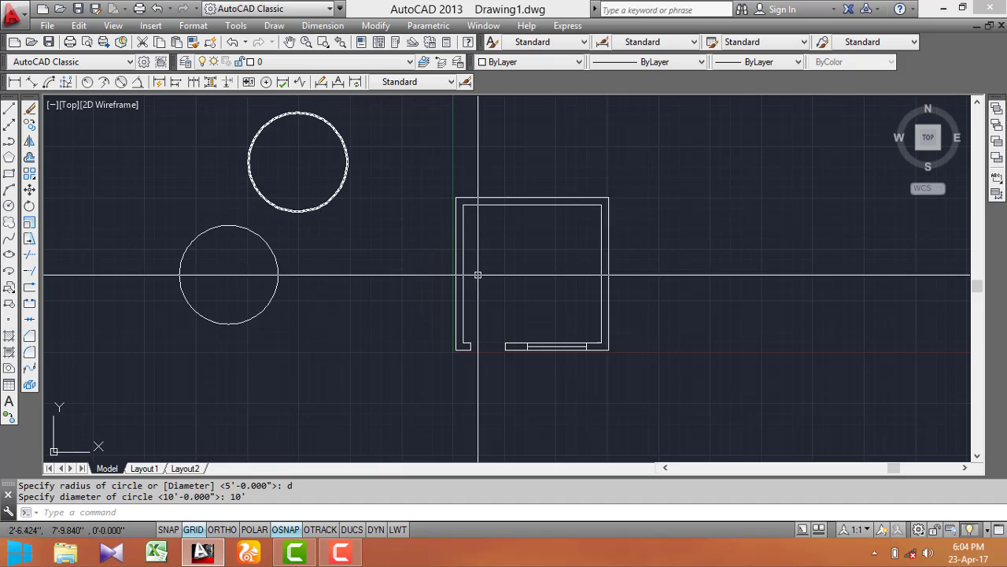
Step: Select both practice circles with a crossing window
{"action": "scroll", "coordinate": [383, 273], "scroll_direction": "down", "scroll_amount": 3}
{"action": "left_click", "coordinate": [358, 293]}
{"action": "left_click", "coordinate": [249, 197]}
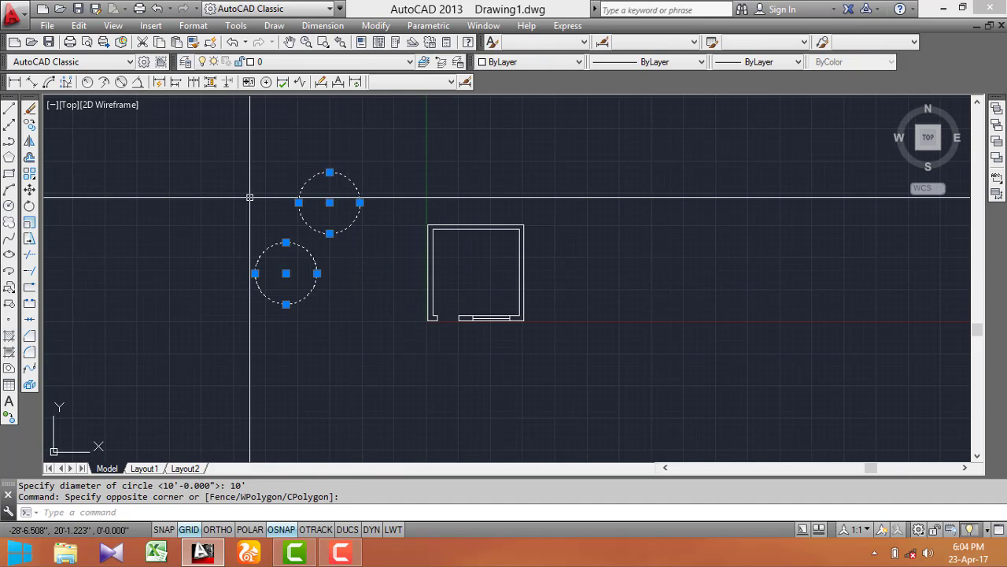
Step: Delete the two selected circles and draw a 5' radius circle left of the room
{"action": "key", "text": "Delete"}
{"action": "type", "text": "c"}
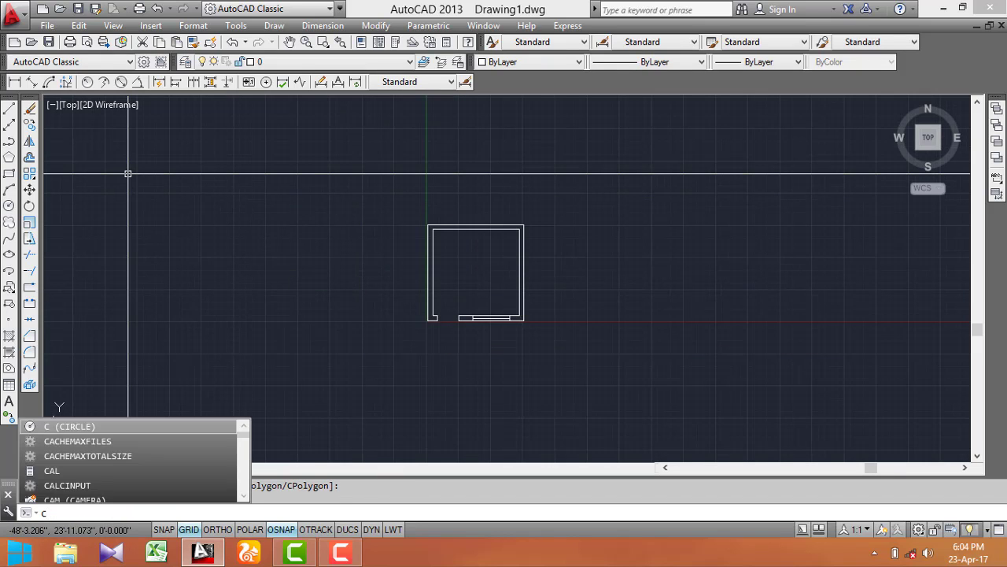
{"action": "key", "text": "Return"}
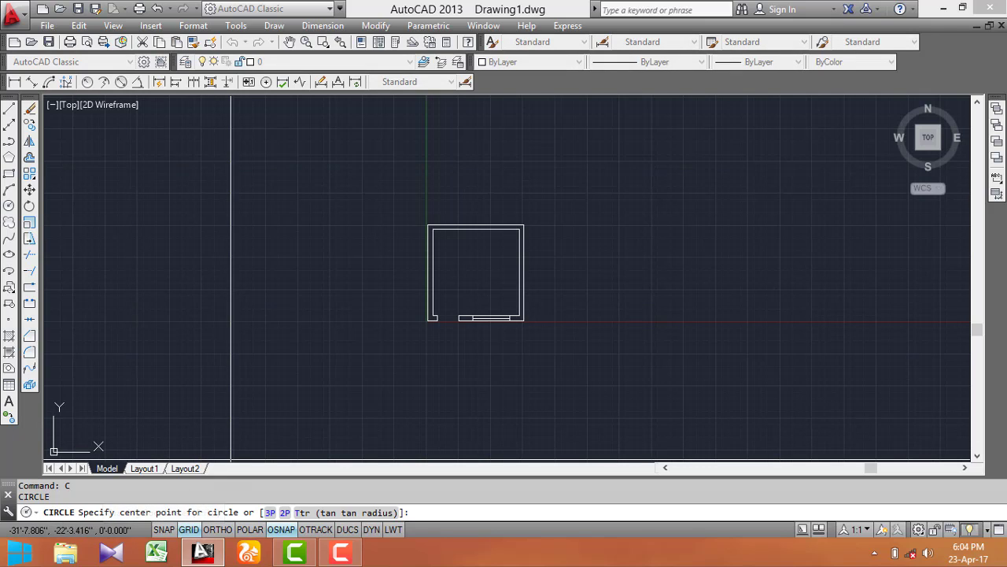
{"action": "left_click", "coordinate": [219, 231]}
{"action": "type", "text": "5'"}
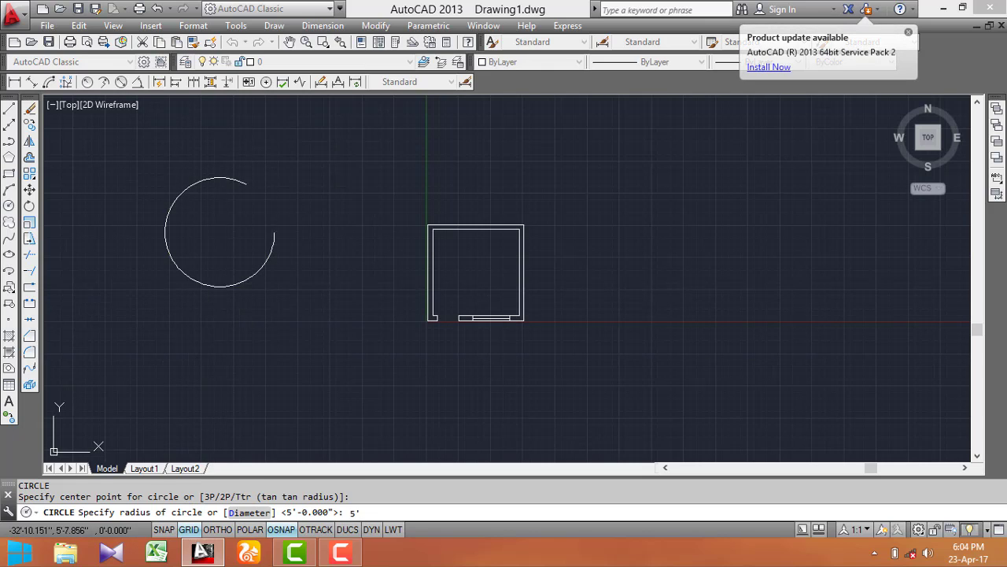
{"action": "key", "text": "Return"}
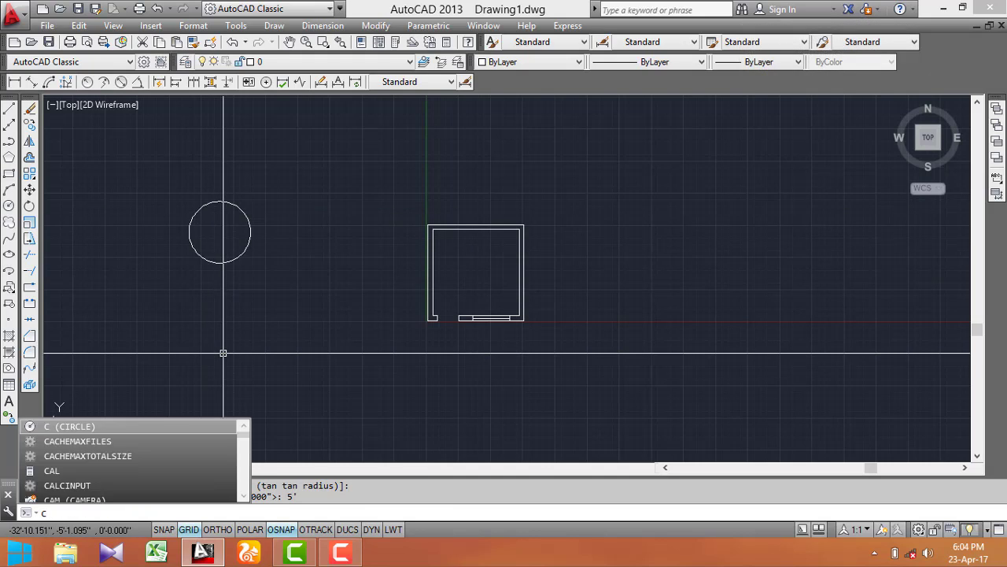
Step: Draw a 10' diameter circle below the 5' radius circle
{"action": "key", "text": "Return"}
{"action": "left_click", "coordinate": [215, 357]}
{"action": "type", "text": "d"}
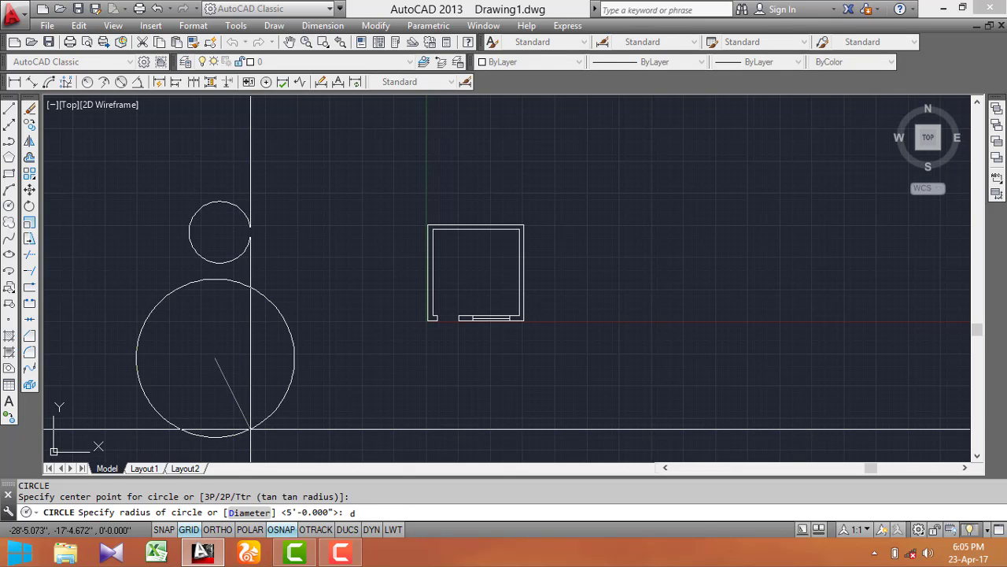
{"action": "key", "text": "Return"}
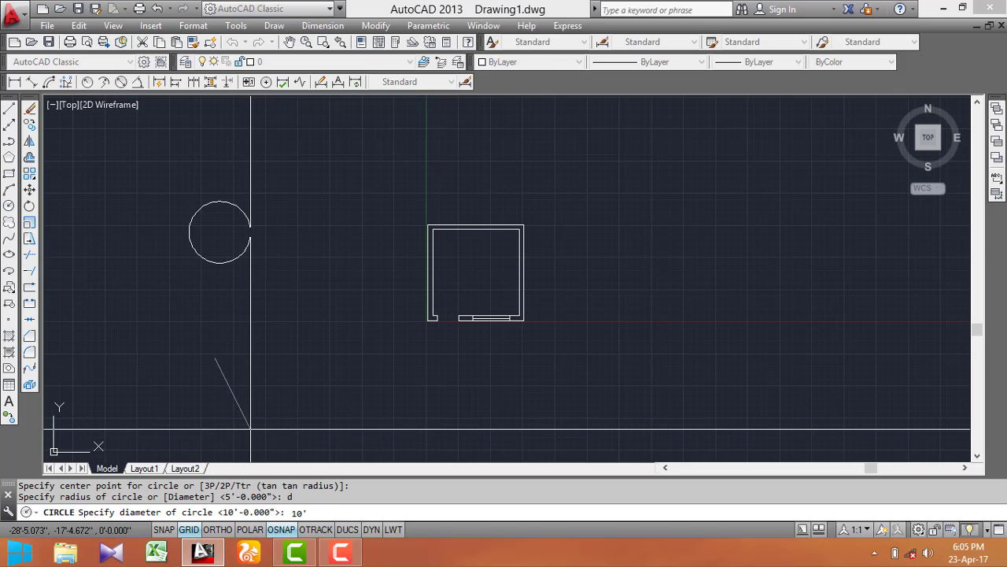
{"action": "key", "text": "Return"}
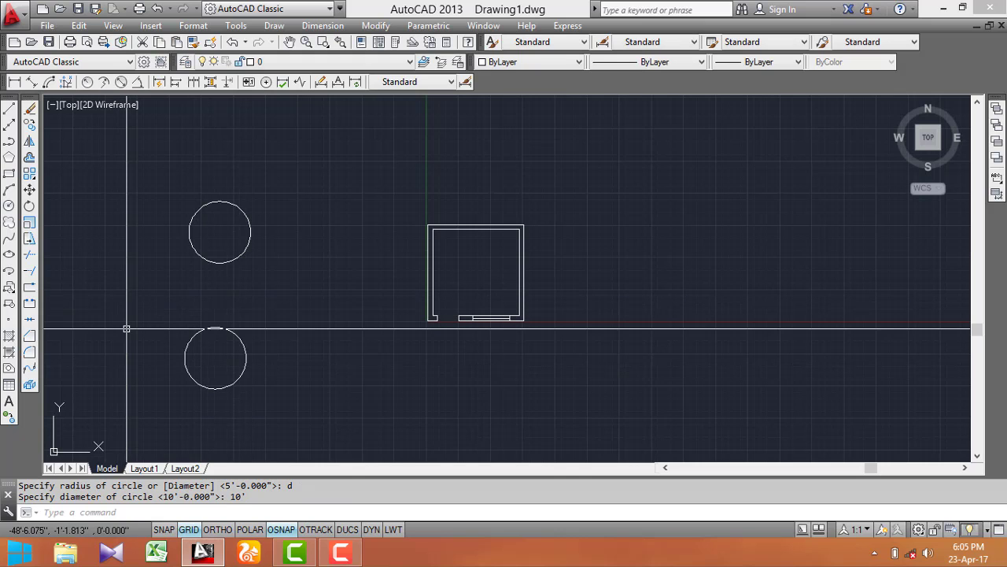
{"action": "type", "text": "c"}
{"action": "key", "text": "Return"}
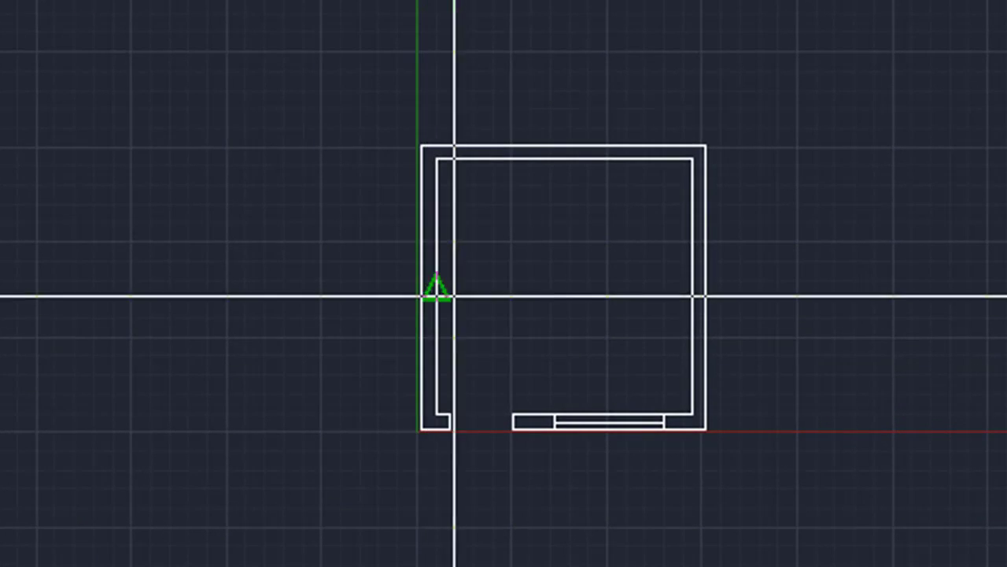
{"action": "scroll", "coordinate": [455, 292], "scroll_direction": "up", "scroll_amount": 2}
{"action": "left_click", "coordinate": [433, 290]}
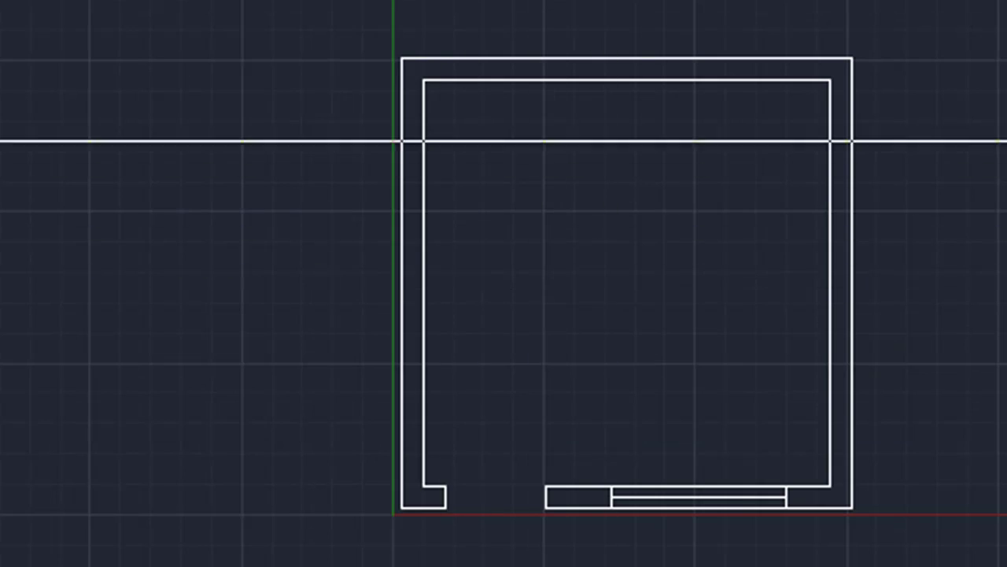
{"action": "left_click", "coordinate": [633, 81]}
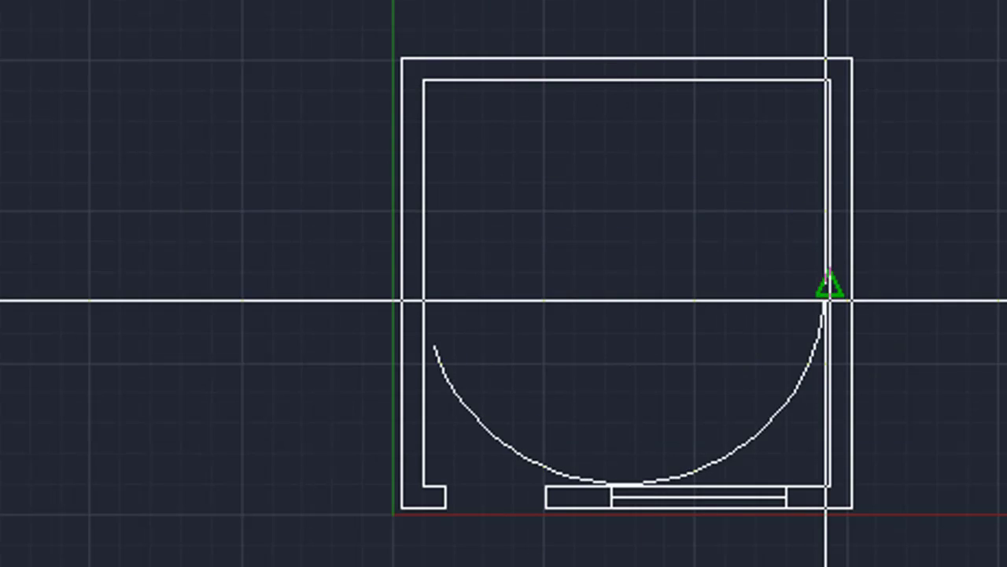
{"action": "left_click", "coordinate": [830, 287]}
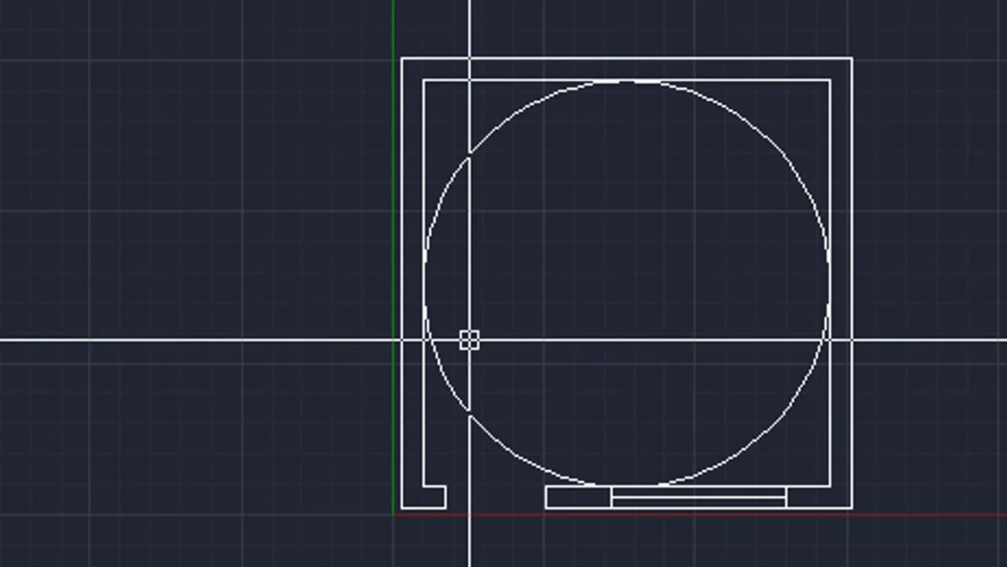
{"action": "left_click", "coordinate": [752, 447]}
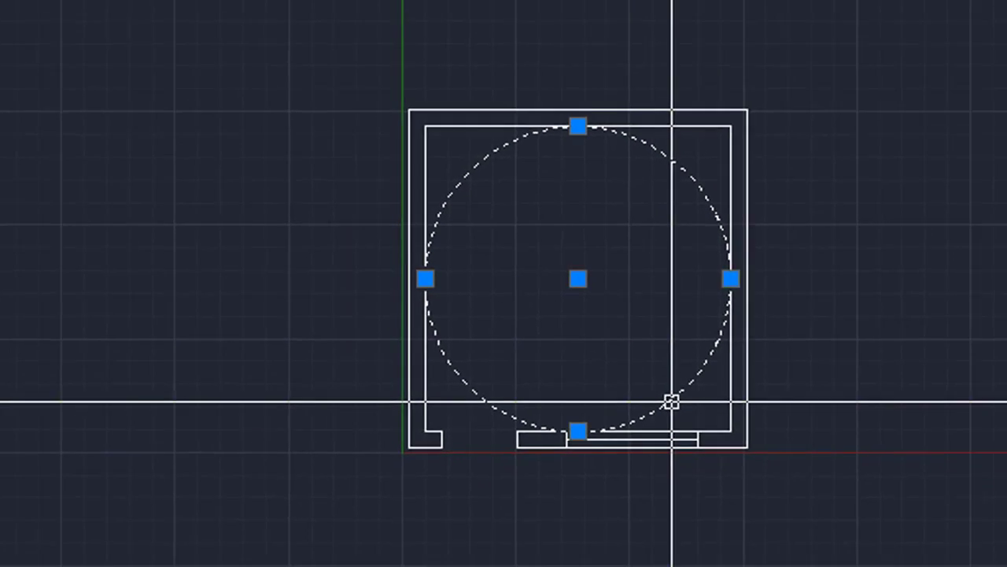
{"action": "key", "text": "Delete"}
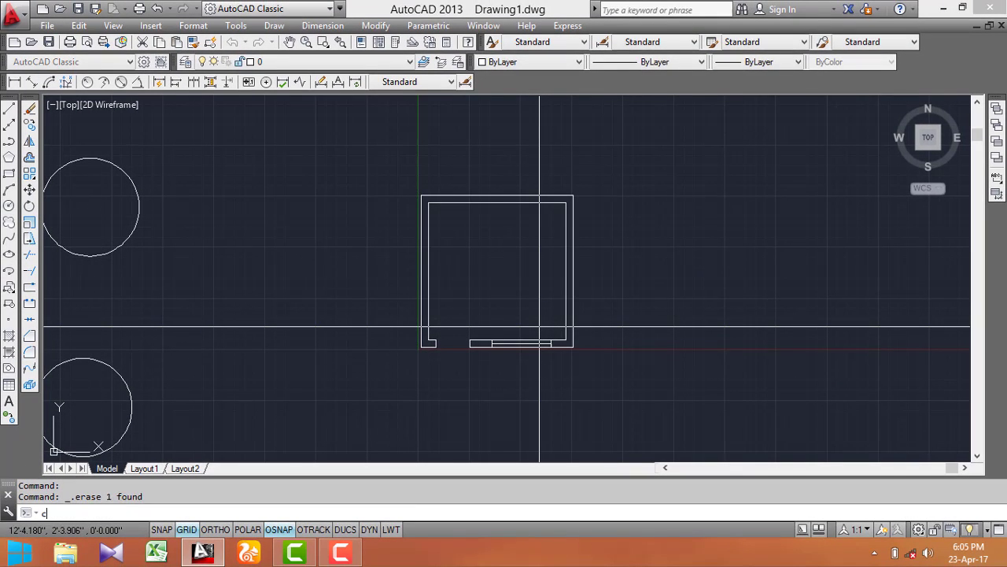
{"action": "key", "text": "Return"}
{"action": "type", "text": "3p"}
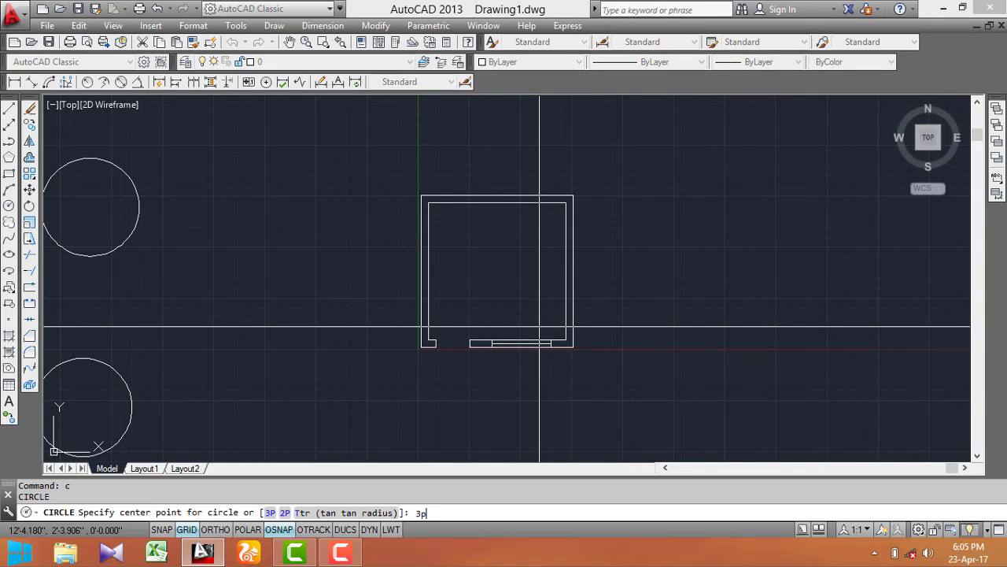
Step: Draw a 3P circle through the top, right and left wall midpoints, then erase it
{"action": "key", "text": "Return"}
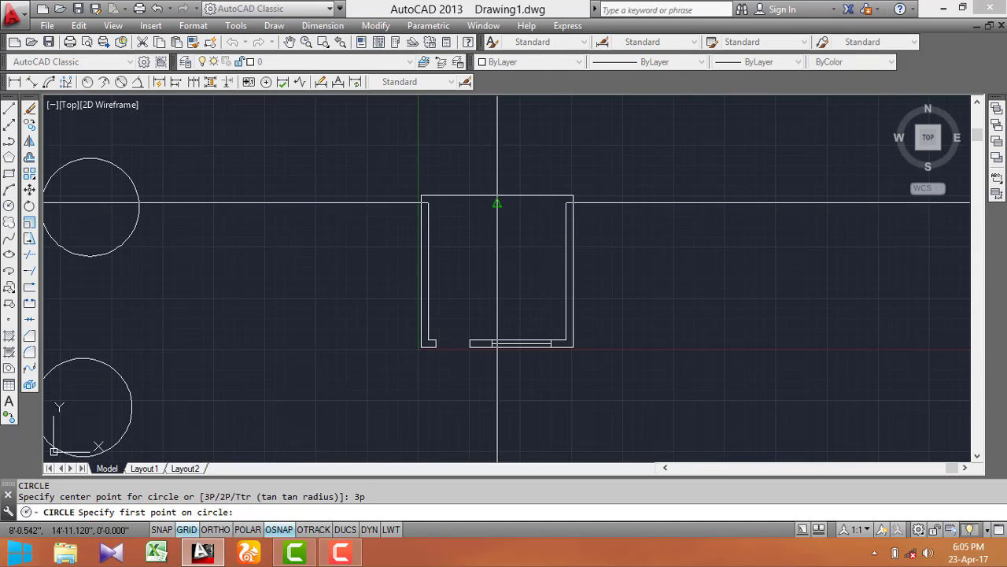
{"action": "left_click", "coordinate": [497, 203]}
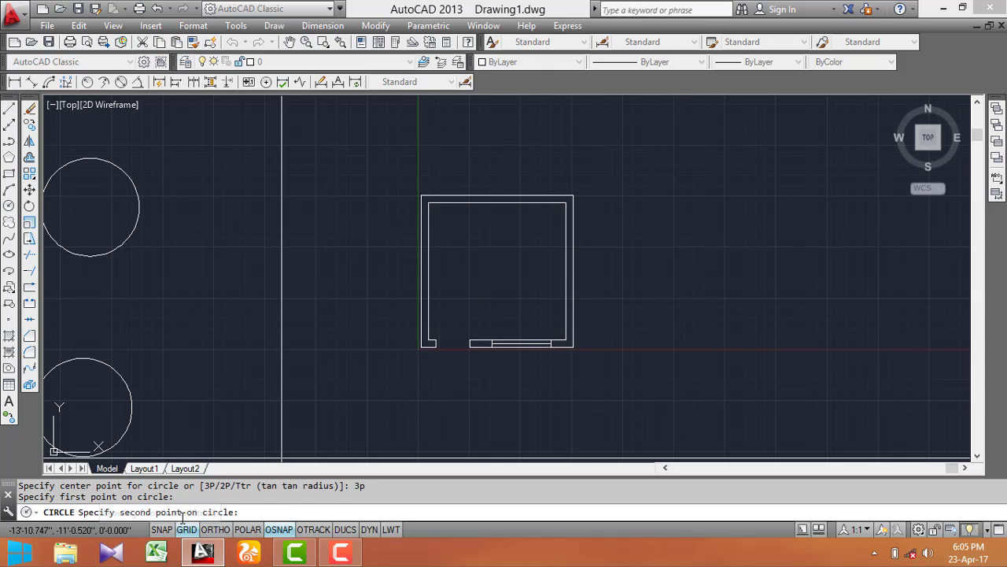
{"action": "left_click", "coordinate": [566, 271]}
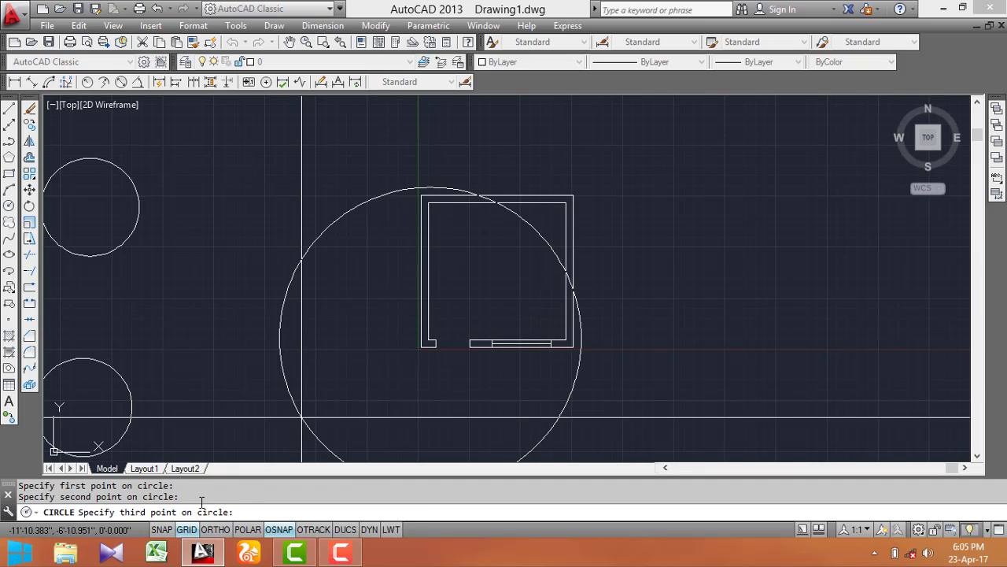
{"action": "left_click", "coordinate": [427, 273]}
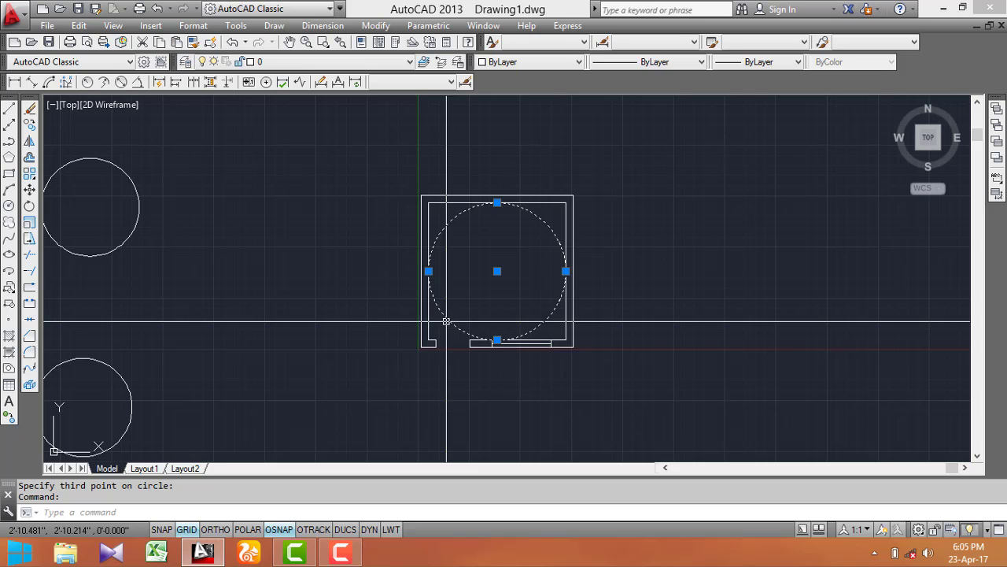
{"action": "key", "text": "Delete"}
Step: Draw a 2P circle spanning from the left wall to the right wall
{"action": "type", "text": "c"}
{"action": "key", "text": "Return"}
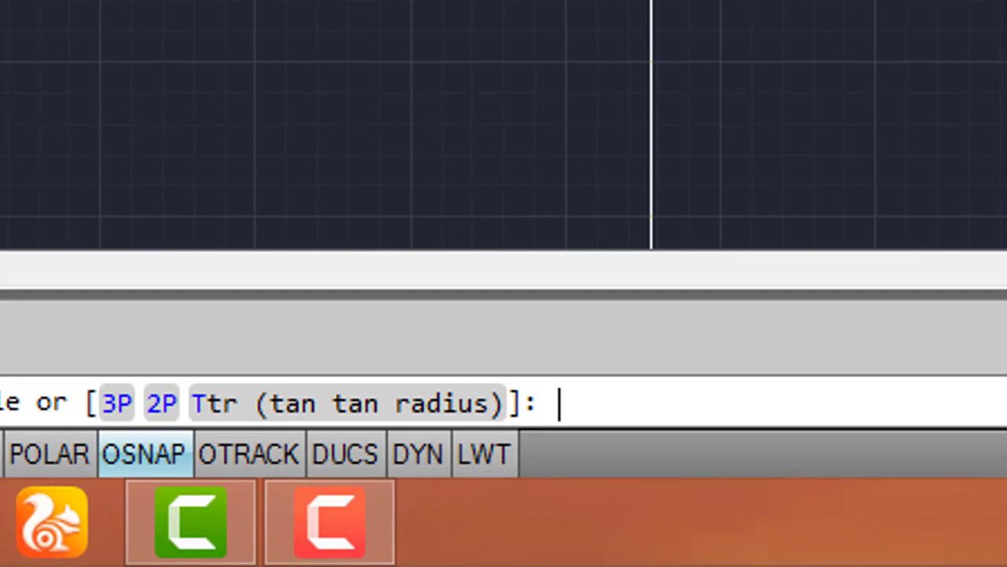
{"action": "type", "text": "2"}
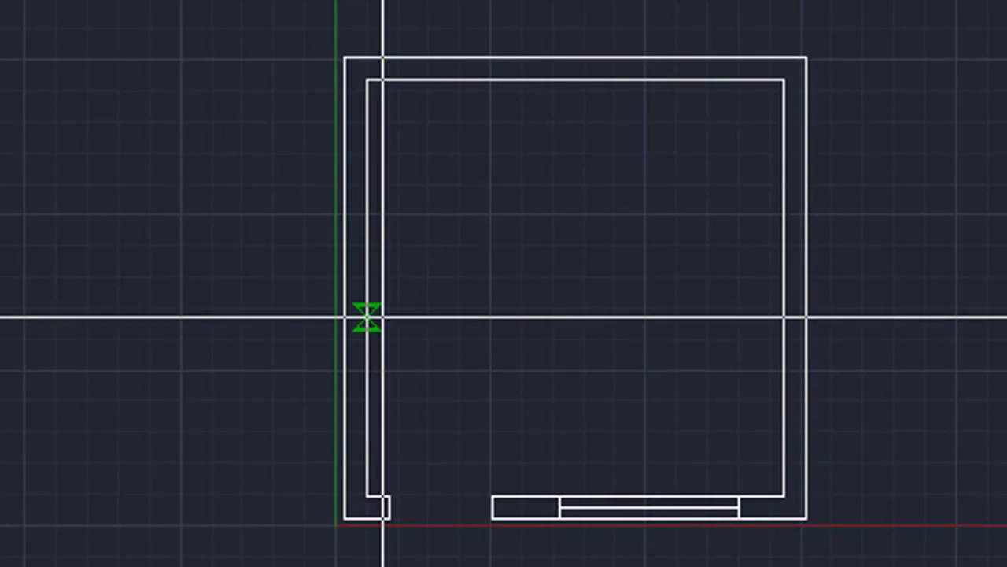
{"action": "left_click", "coordinate": [373, 293]}
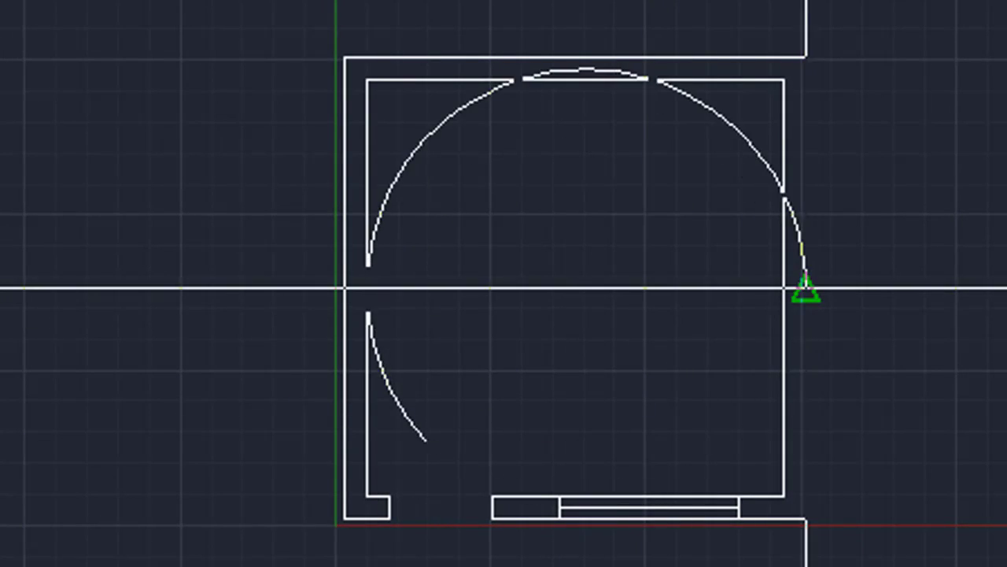
{"action": "left_click", "coordinate": [783, 292]}
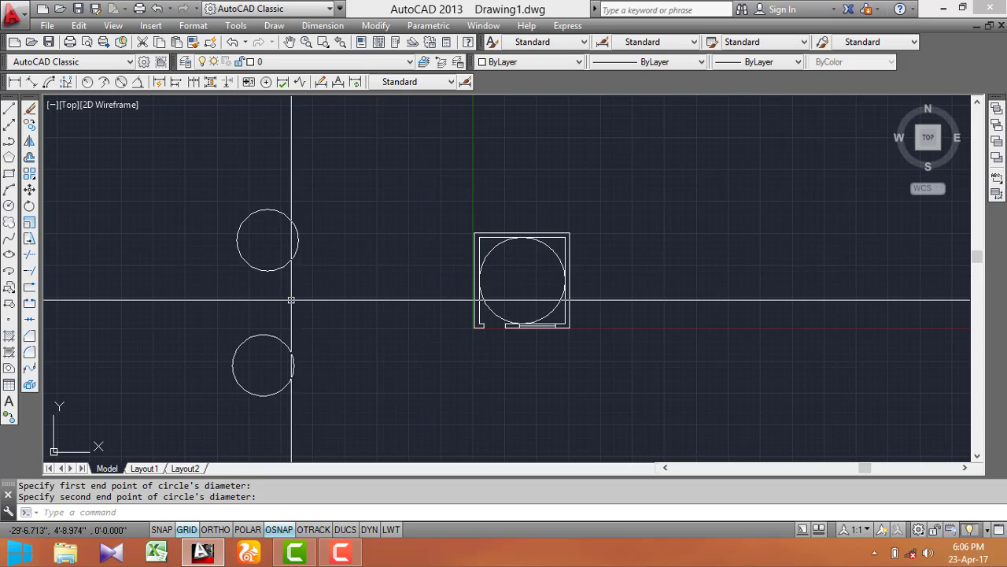
Step: Erase the two-point circle inside the room with the E command
{"action": "middle_click_drag", "start_coordinate": [291, 297], "coordinate": [294, 297]}
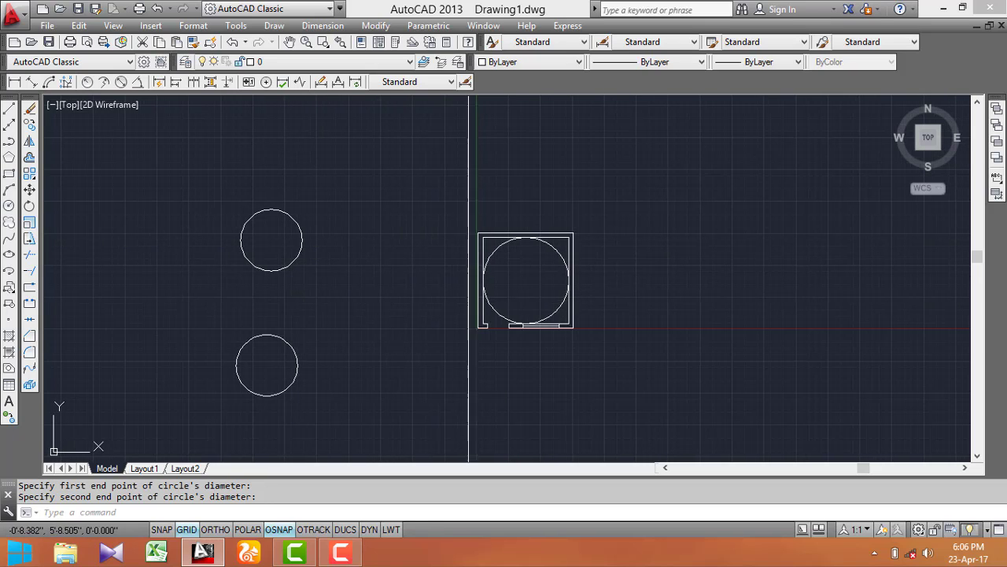
{"action": "left_click", "coordinate": [489, 304]}
{"action": "key", "text": "Delete"}
{"action": "type", "text": "e"}
{"action": "key", "text": "Return"}
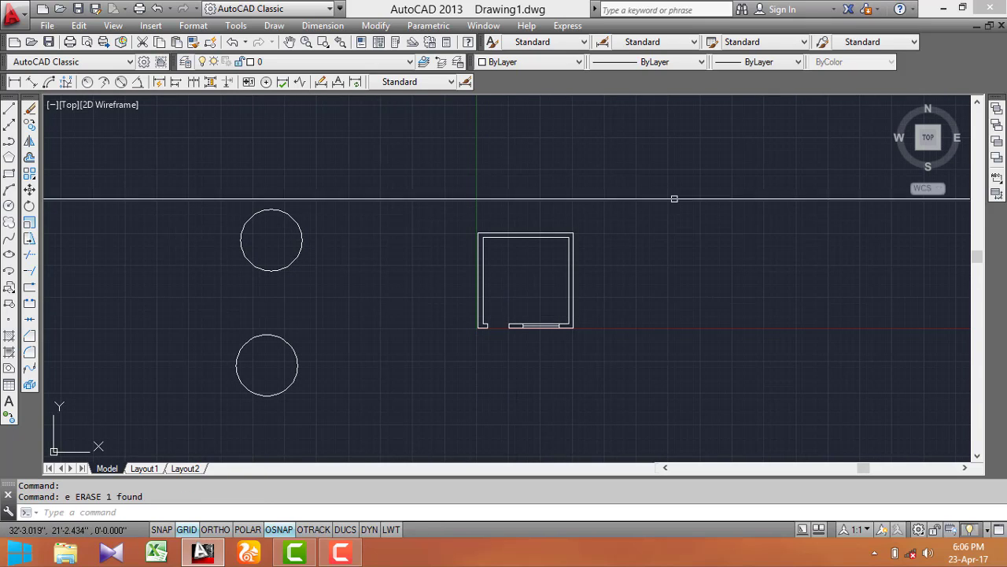
Step: Minimize AutoCAD and refresh the Windows desktop from its right-click menu
{"action": "left_click", "coordinate": [943, 8]}
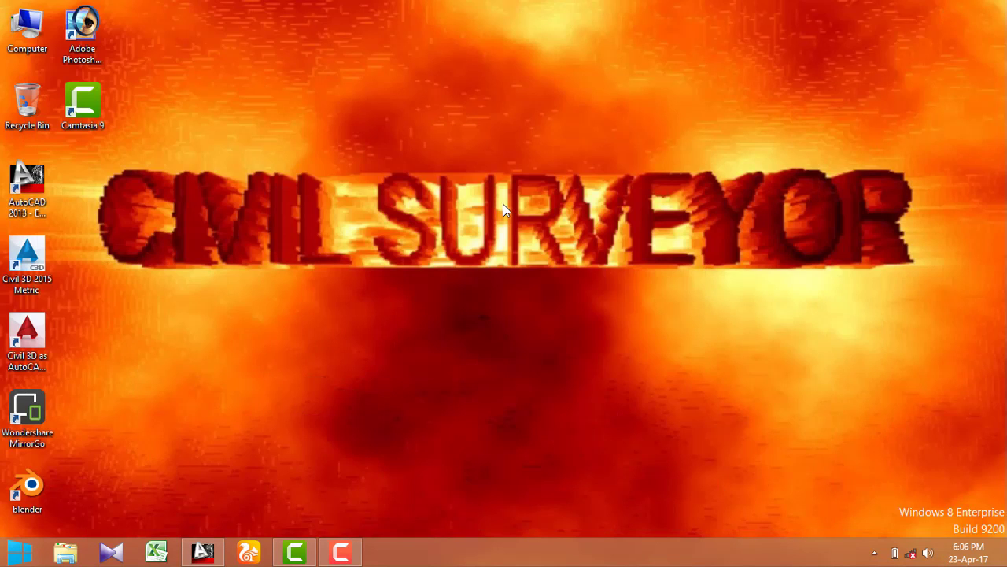
{"action": "right_click", "coordinate": [503, 203]}
{"action": "left_click", "coordinate": [538, 250]}
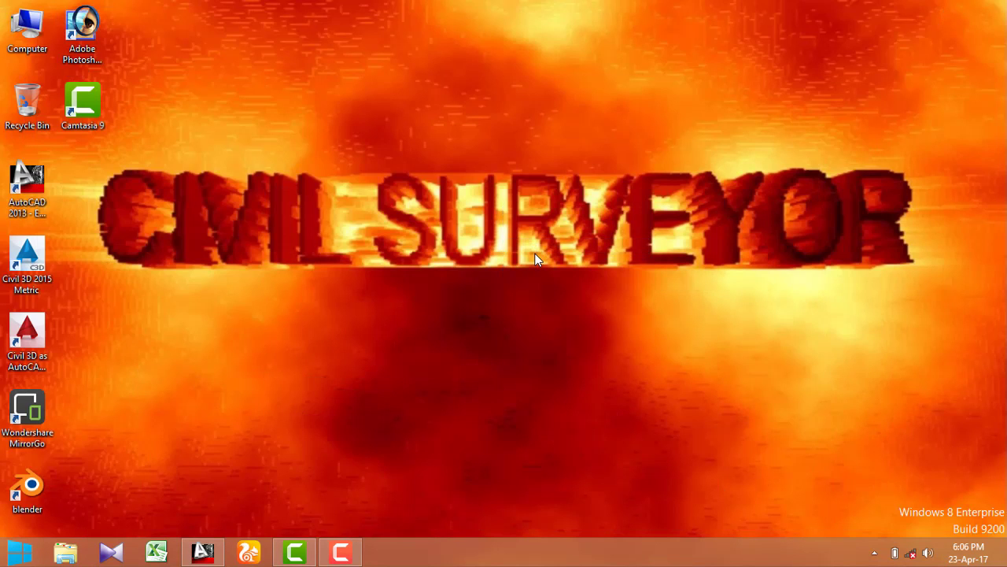